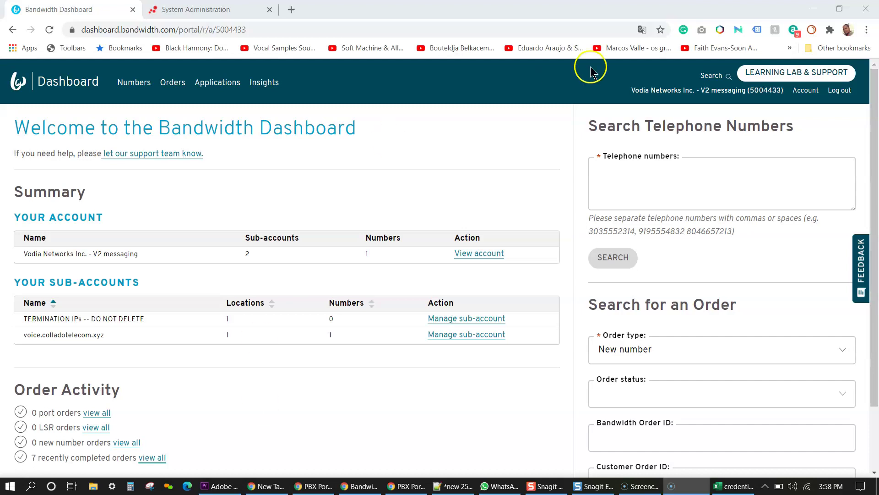
Step: Open the Account Overview page from the Bandwidth Dashboard header
{"action": "left_click", "coordinate": [807, 92]}
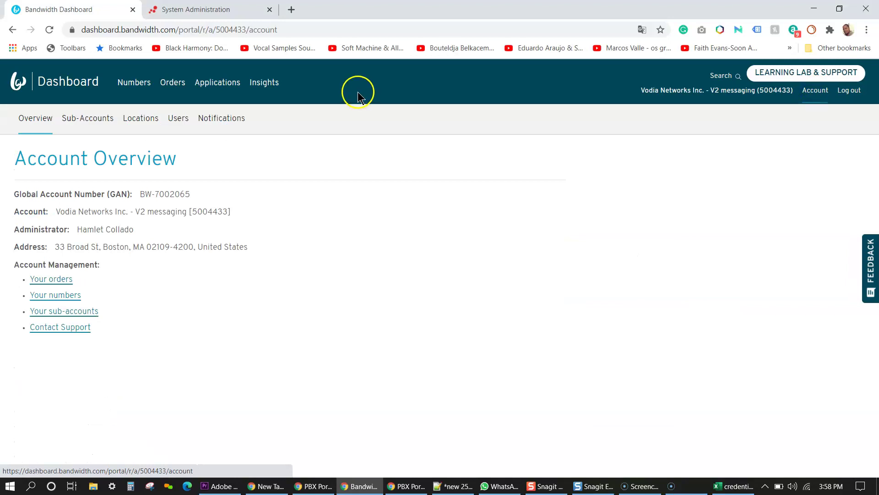
{"action": "left_click", "coordinate": [94, 123]}
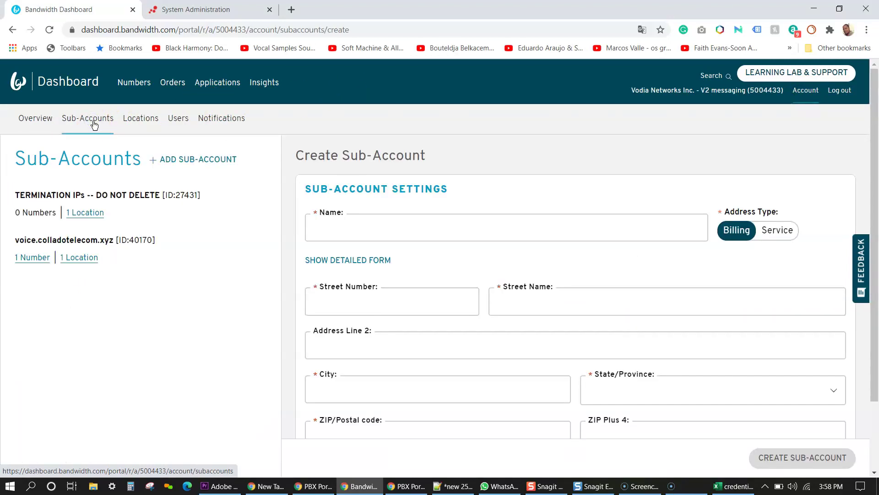
{"action": "left_click", "coordinate": [382, 228]}
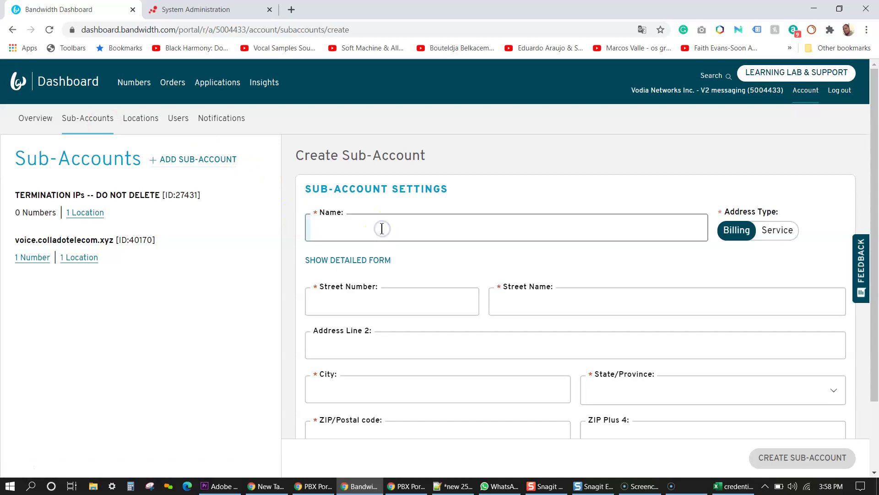
{"action": "type", "text": "Hamlet"}
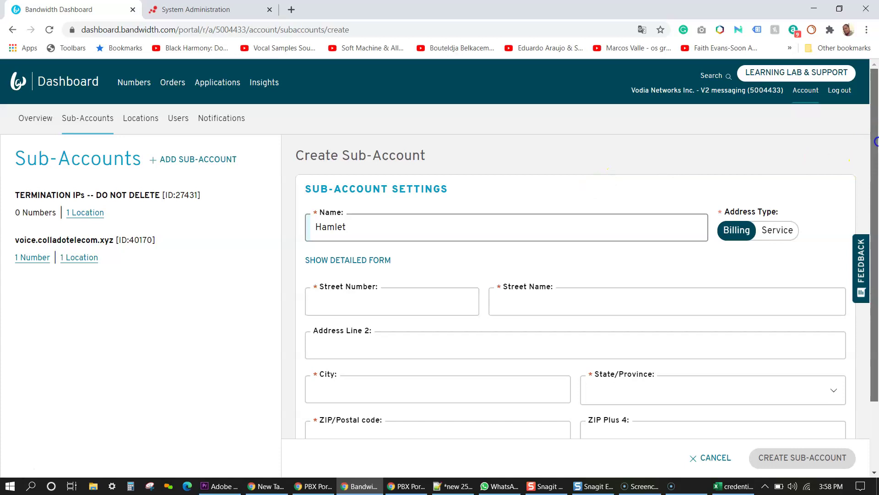
{"action": "left_click_drag", "start_coordinate": [876, 155], "coordinate": [876, 205]}
{"action": "left_click", "coordinate": [387, 219]}
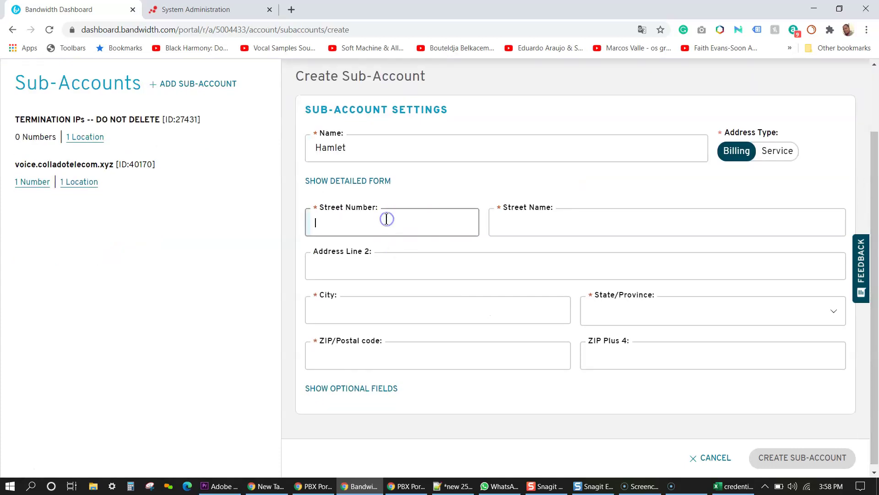
{"action": "key", "text": "Tab"}
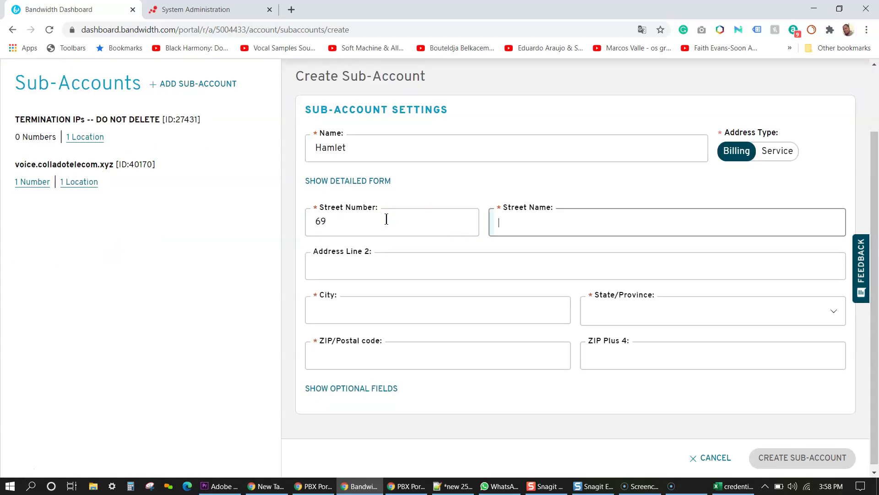
Step: Add city Lawrence, state Massachusetts, ZIP 01843, then create it accepting the corrected address
{"action": "key", "text": "Tab"}
{"action": "key", "text": "Tab"}
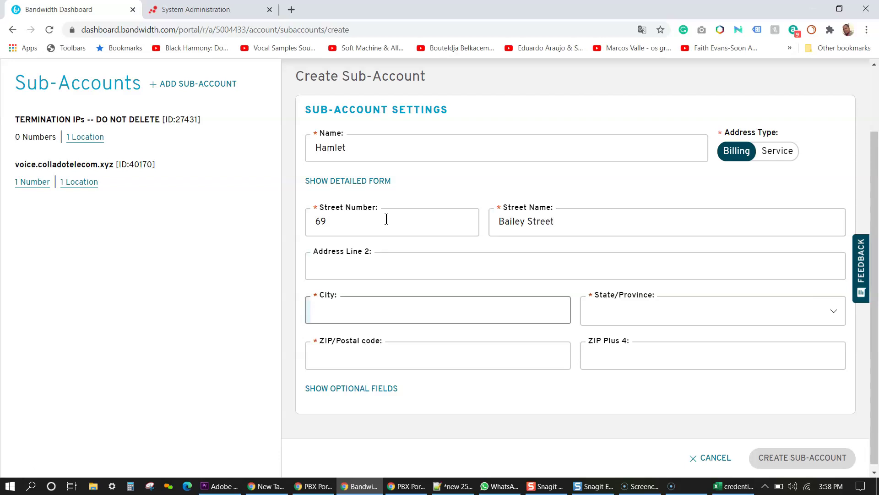
{"action": "type", "text": "Lawrence"}
{"action": "key", "text": "Tab"}
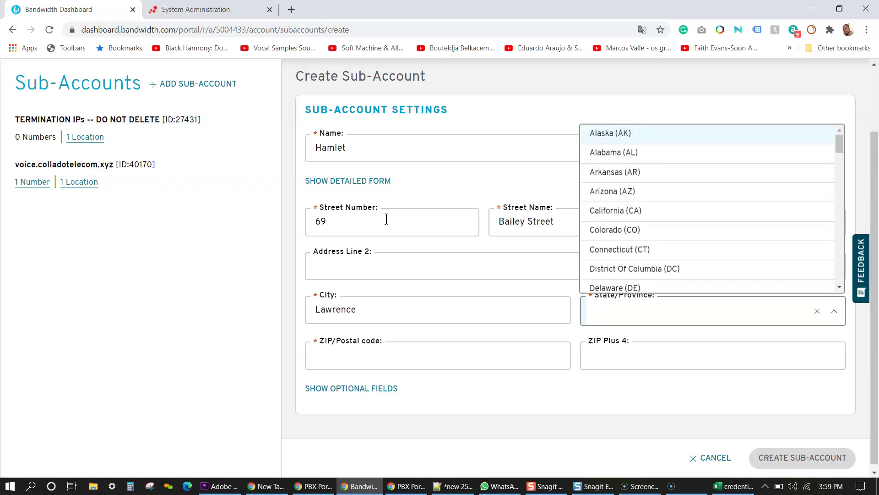
{"action": "type", "text": "Ma"}
{"action": "left_click", "coordinate": [622, 362]}
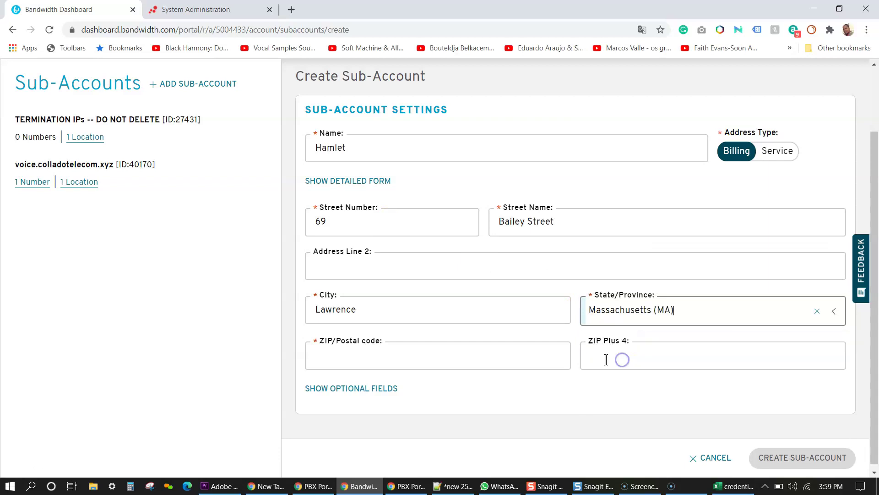
{"action": "left_click", "coordinate": [395, 356]}
{"action": "type", "text": "01843"}
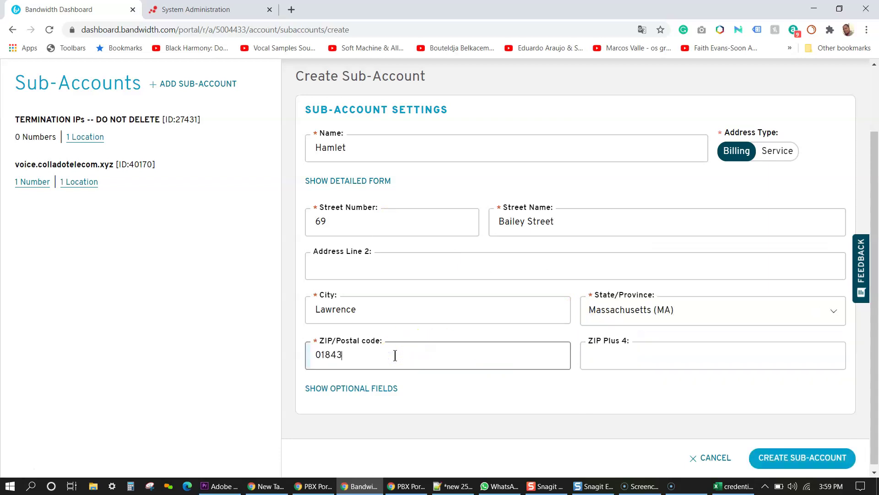
{"action": "left_click", "coordinate": [782, 457]}
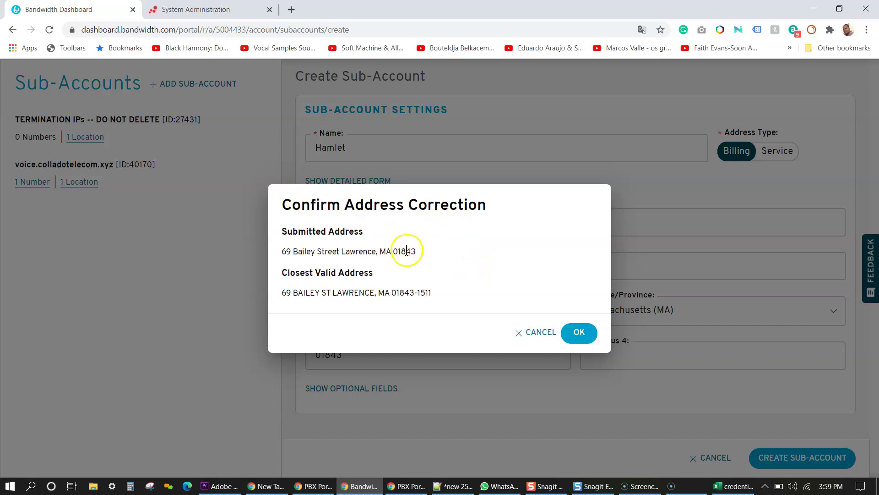
{"action": "left_click", "coordinate": [578, 334]}
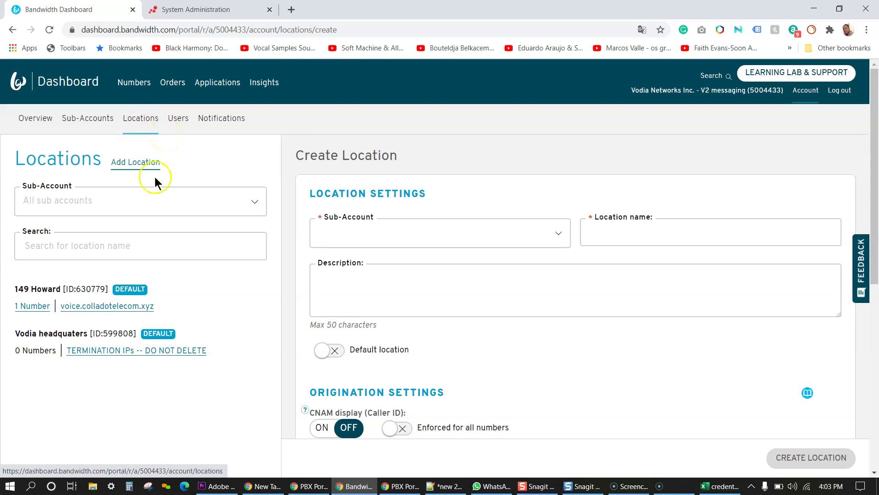
Step: Filter locations to the Hamlet sub-account and assign the new location to it
{"action": "left_click", "coordinate": [204, 202]}
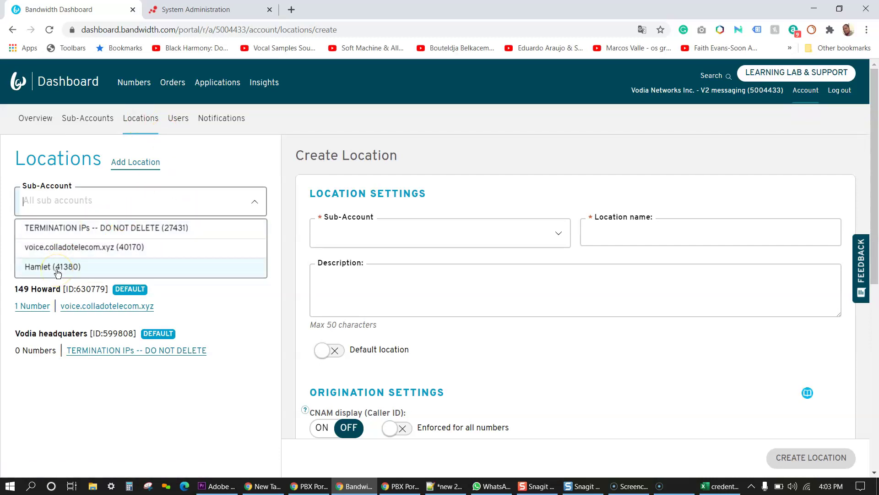
{"action": "left_click", "coordinate": [57, 272]}
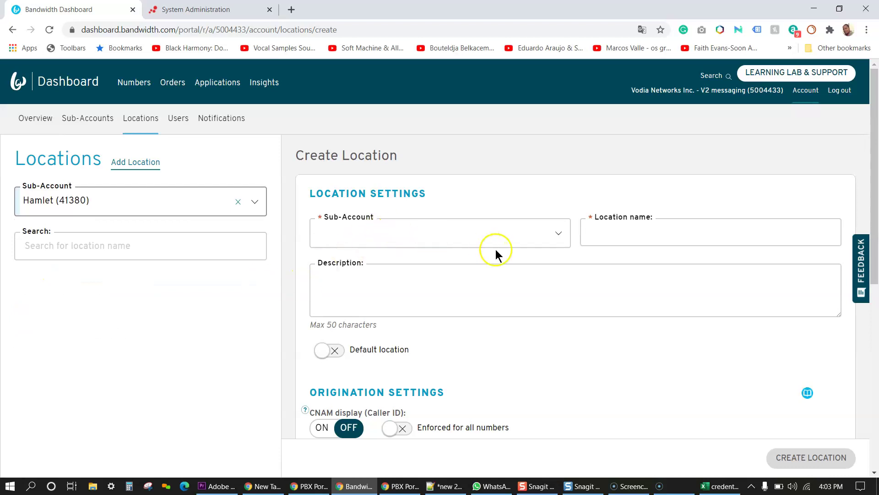
{"action": "left_click", "coordinate": [565, 243]}
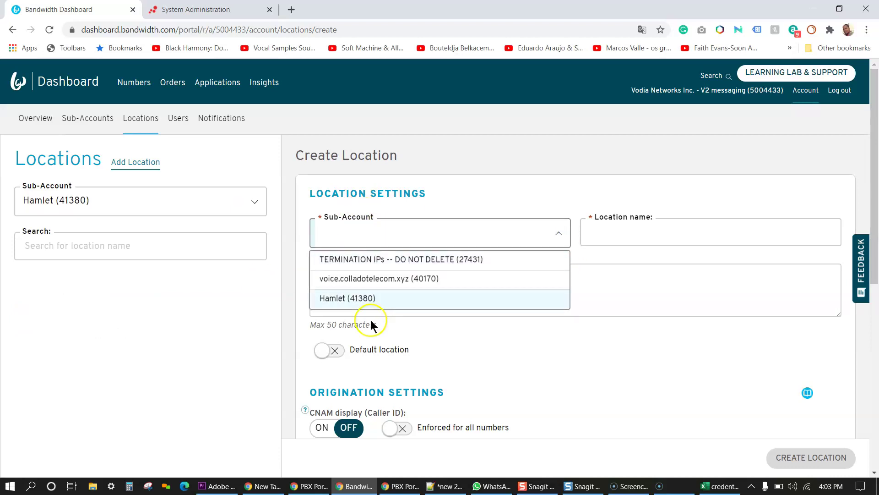
{"action": "left_click", "coordinate": [352, 299]}
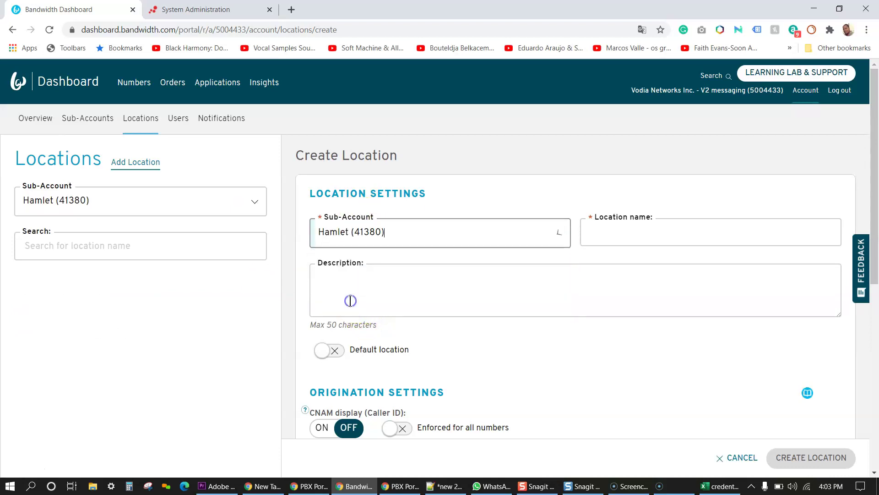
{"action": "left_click", "coordinate": [648, 228]}
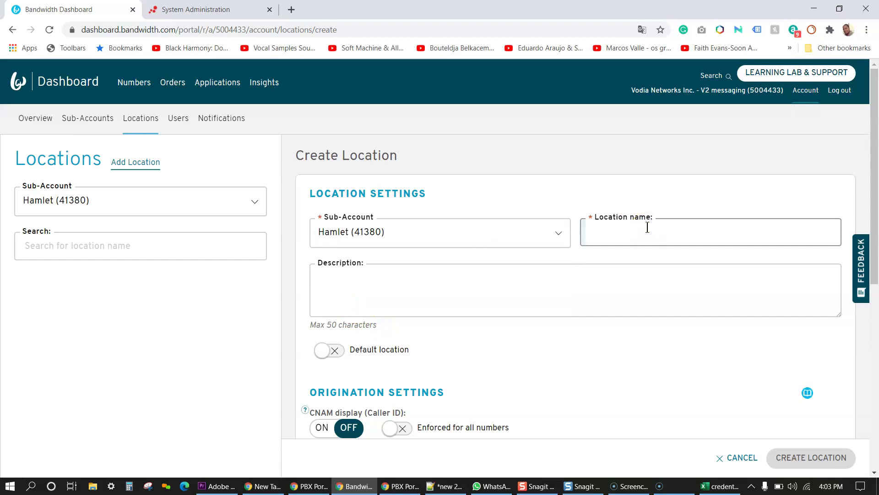
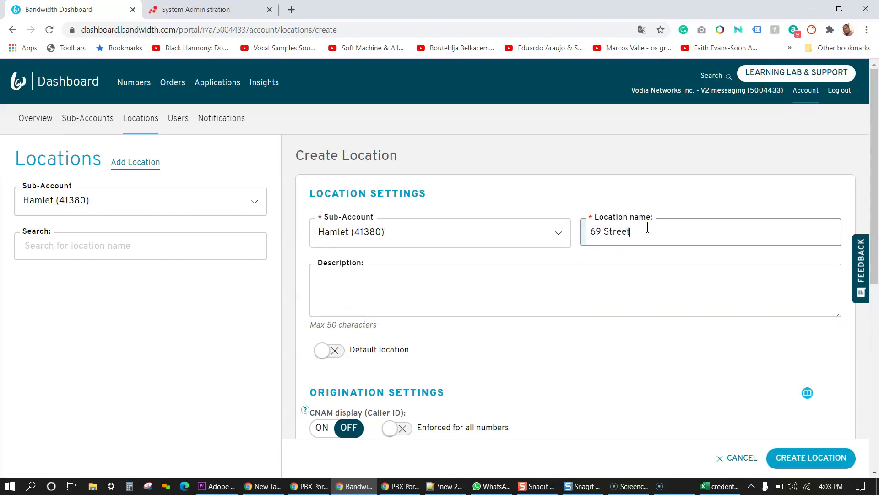
{"action": "left_click", "coordinate": [601, 243]}
{"action": "type", "text": "t"}
{"action": "type", "text": "b"}
{"action": "key", "text": "BackSpace"}
{"action": "type", "text": "Bailey"}
{"action": "left_click", "coordinate": [511, 290]}
{"action": "type", "text": "New cus"}
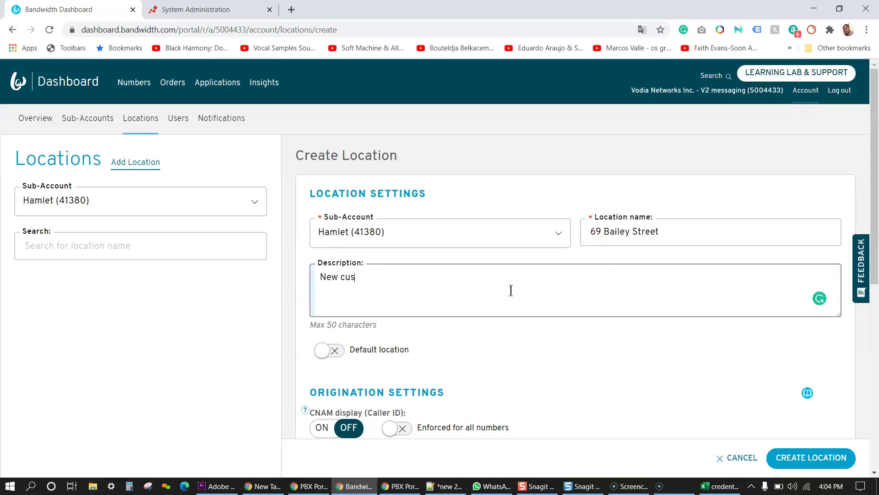
{"action": "type", "text": "tomer"}
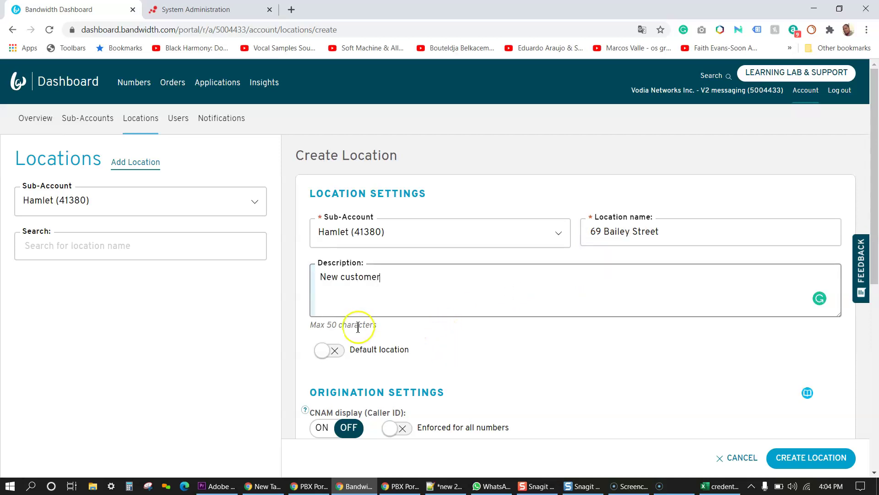
{"action": "left_click", "coordinate": [328, 351]}
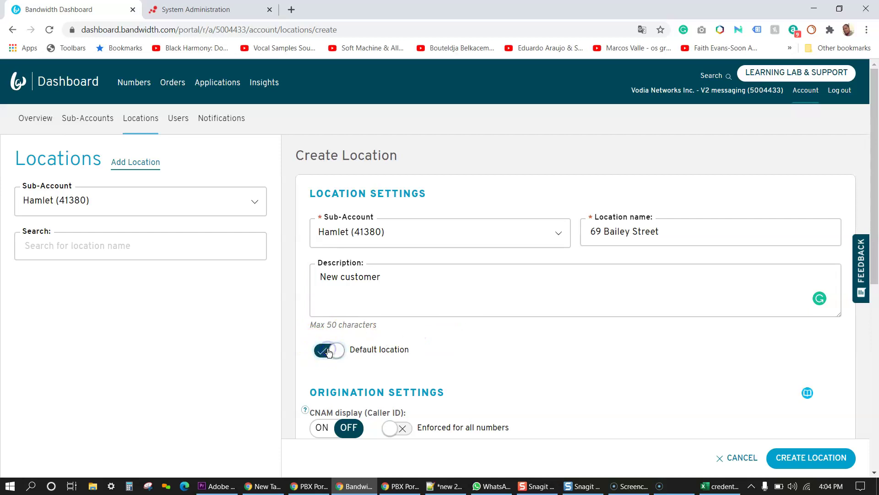
Step: Switch CNAM display ON and enter phone.pbxnvoip.com as the voice DNS host
{"action": "left_click_drag", "start_coordinate": [875, 196], "coordinate": [876, 320]}
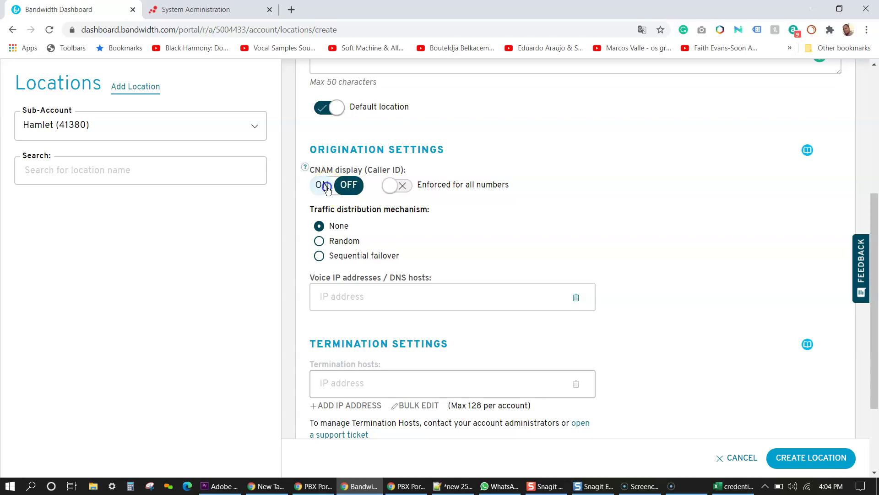
{"action": "left_click", "coordinate": [327, 189]}
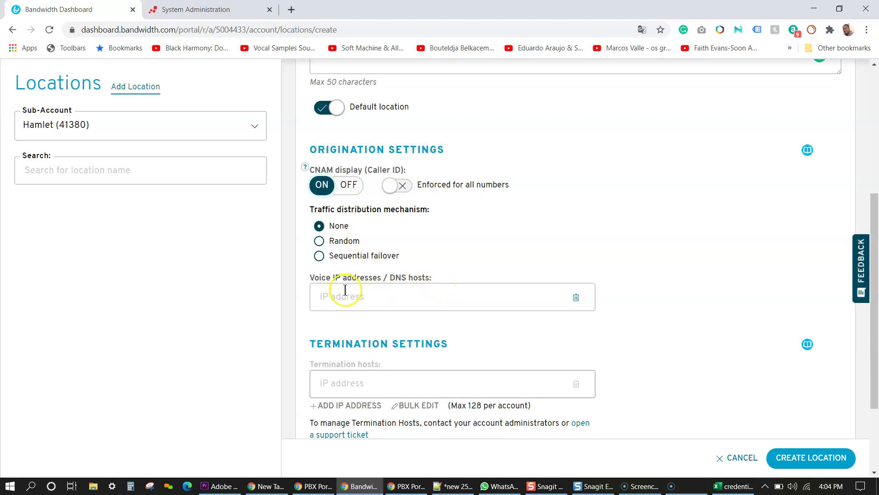
{"action": "left_click", "coordinate": [380, 294]}
{"action": "type", "text": "https://phone.pbxnvoip.com/"}
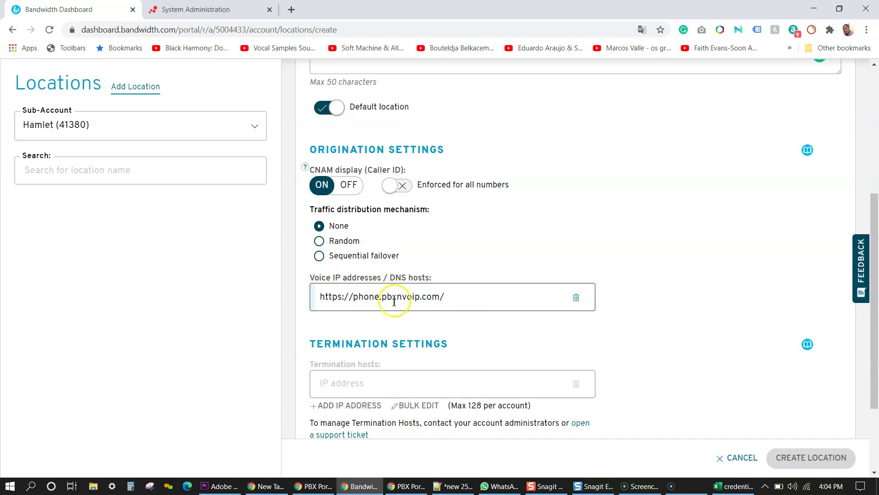
{"action": "key", "text": "BackSpace"}
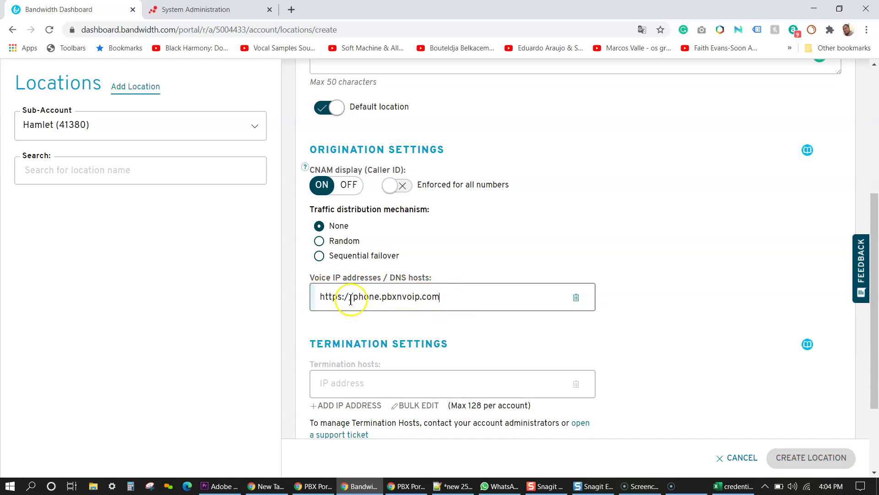
{"action": "left_click_drag", "start_coordinate": [353, 297], "coordinate": [263, 283]}
{"action": "key", "text": "BackSpace"}
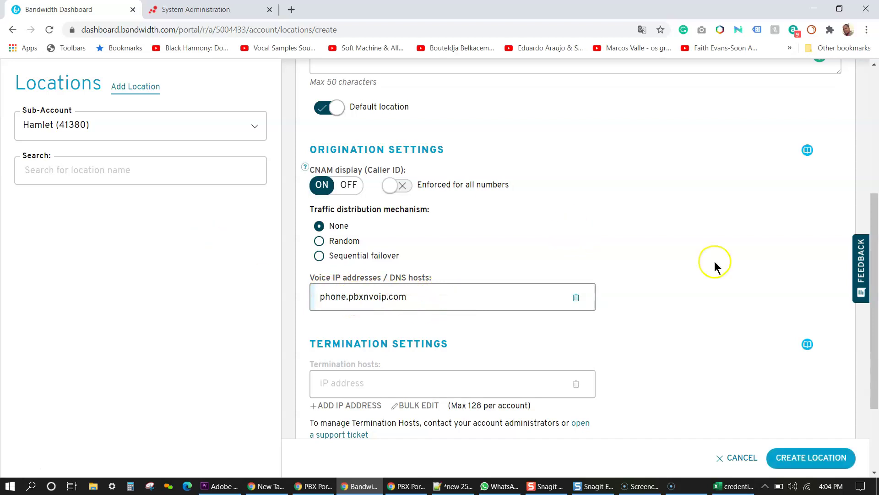
{"action": "left_click_drag", "start_coordinate": [874, 220], "coordinate": [876, 321]}
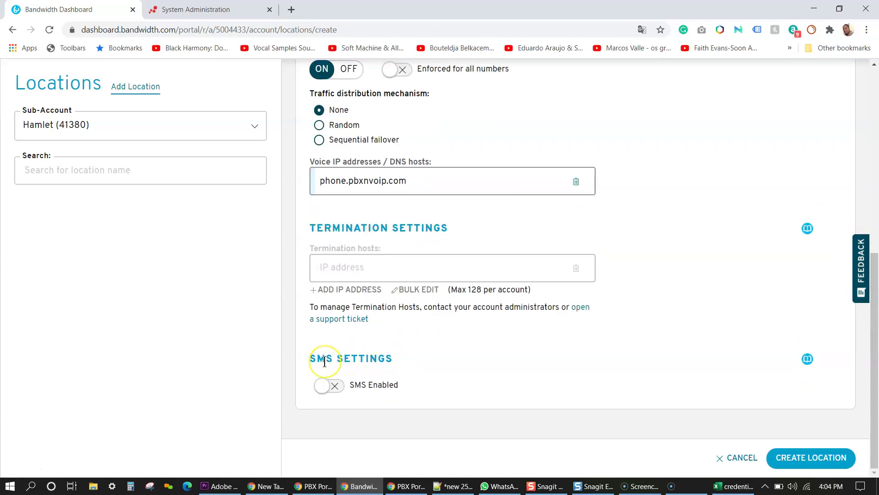
Step: Enable SMS with HTTP protocol and the SMS application, then create the location
{"action": "left_click", "coordinate": [326, 385]}
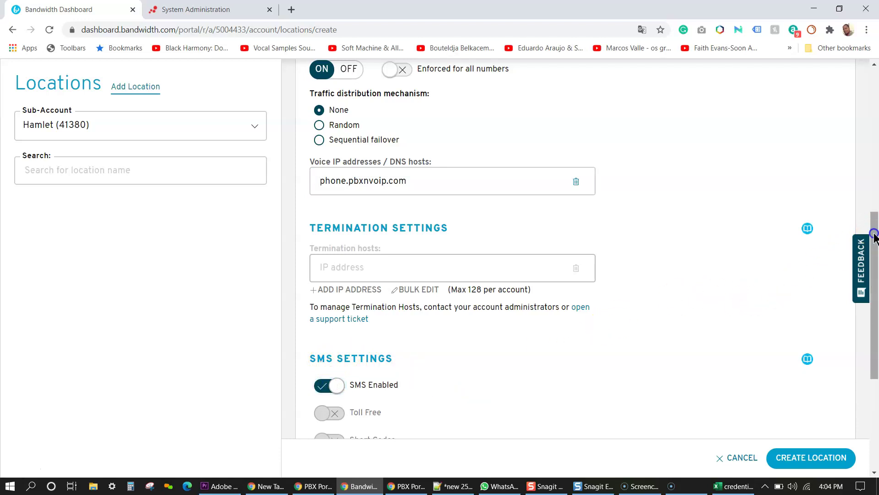
{"action": "left_click_drag", "start_coordinate": [875, 239], "coordinate": [875, 327]}
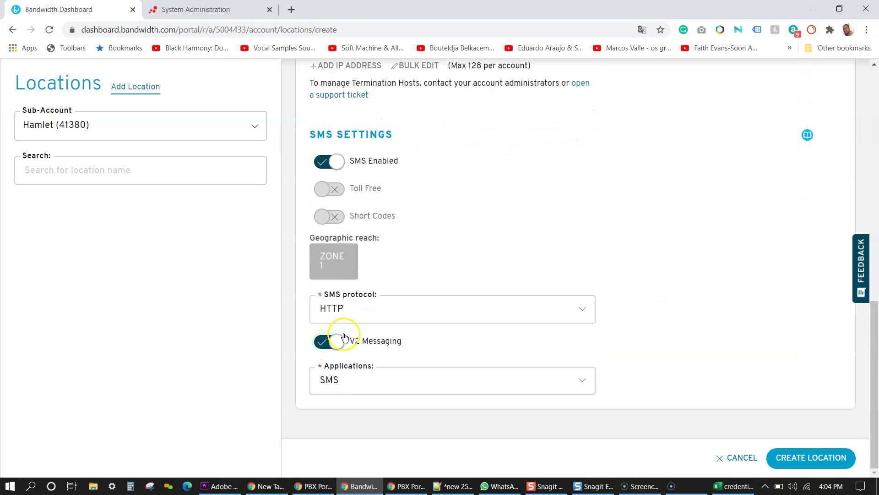
{"action": "left_click", "coordinate": [359, 315]}
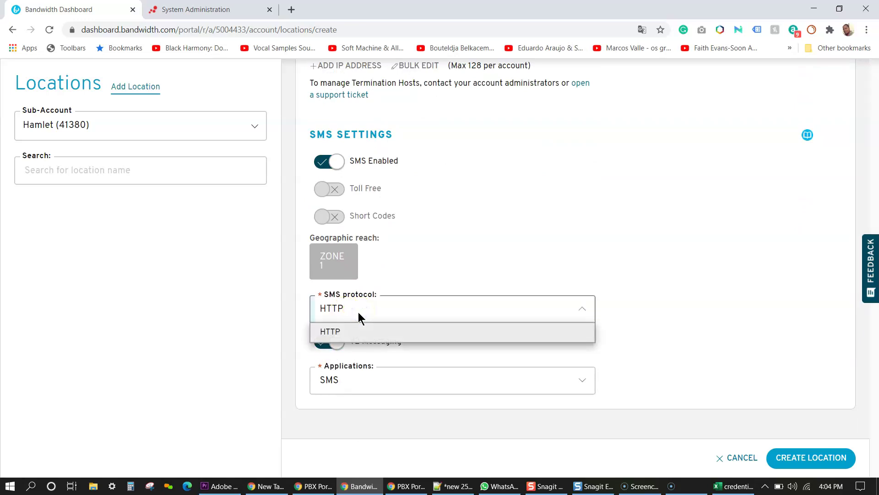
{"action": "left_click", "coordinate": [359, 315]}
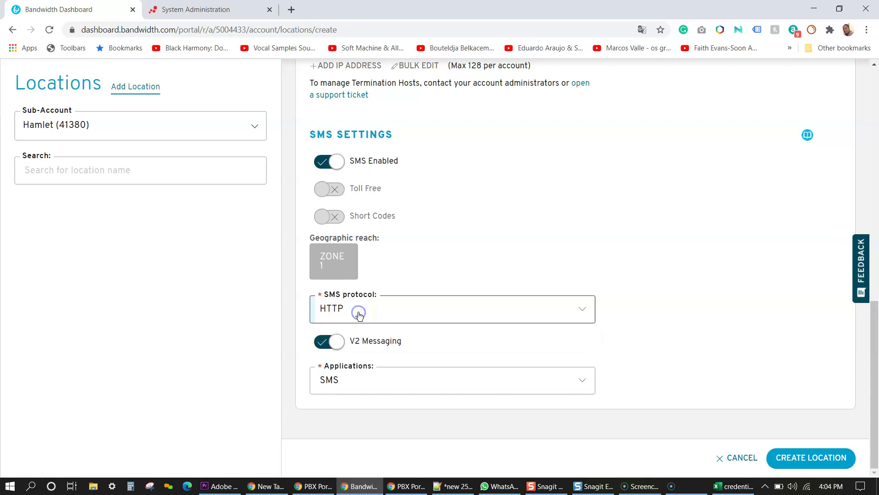
{"action": "left_click", "coordinate": [373, 379]}
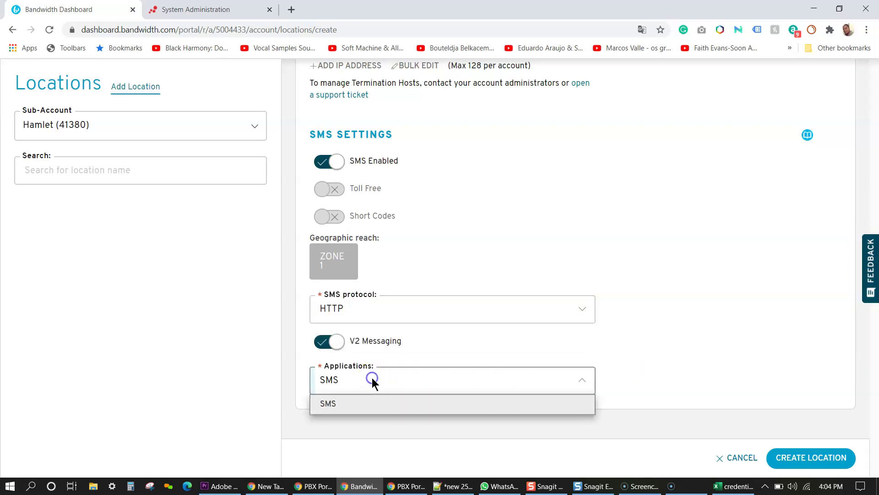
{"action": "left_click", "coordinate": [372, 379]}
{"action": "left_click", "coordinate": [811, 457]}
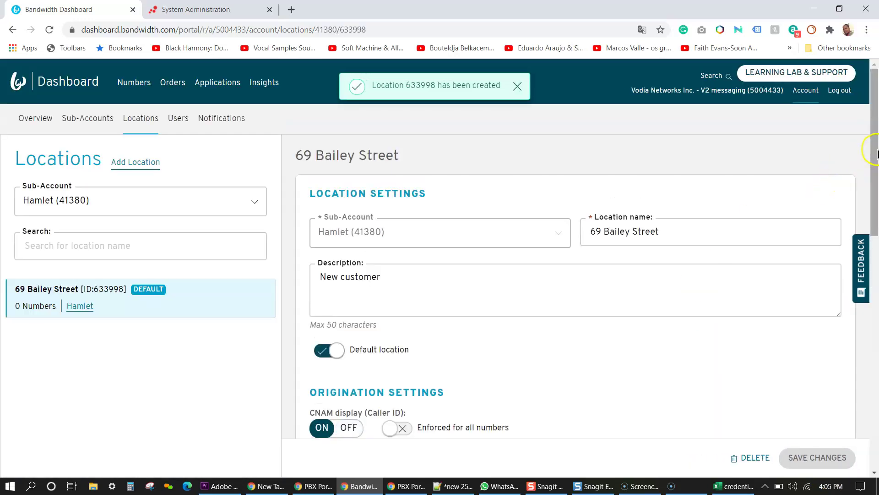
{"action": "scroll", "coordinate": [870, 152], "scroll_direction": "down", "scroll_amount": 7}
{"action": "scroll", "coordinate": [870, 151], "scroll_direction": "up", "scroll_amount": 7}
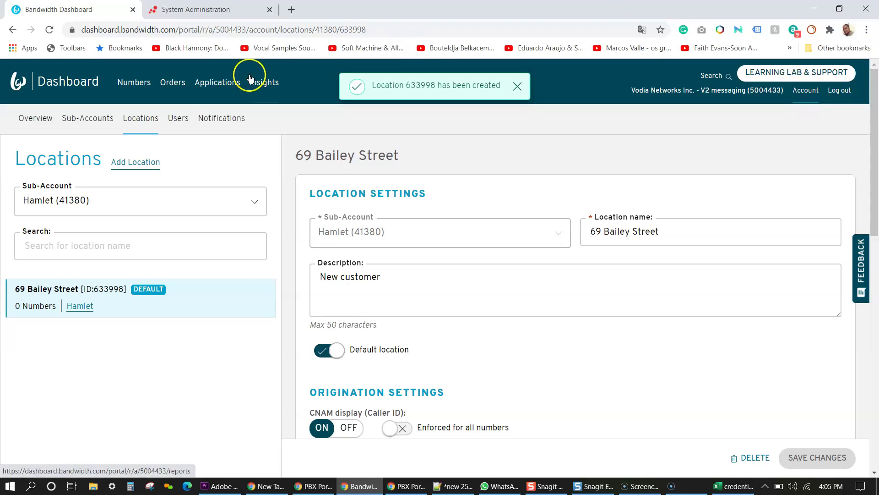
Step: Start a new messaging application named Hamlet
{"action": "left_click", "coordinate": [234, 83]}
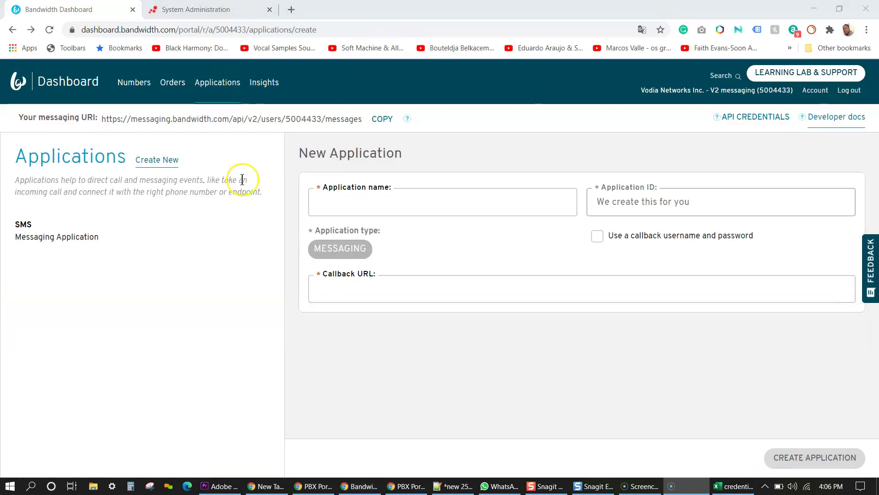
{"action": "left_click", "coordinate": [339, 201]}
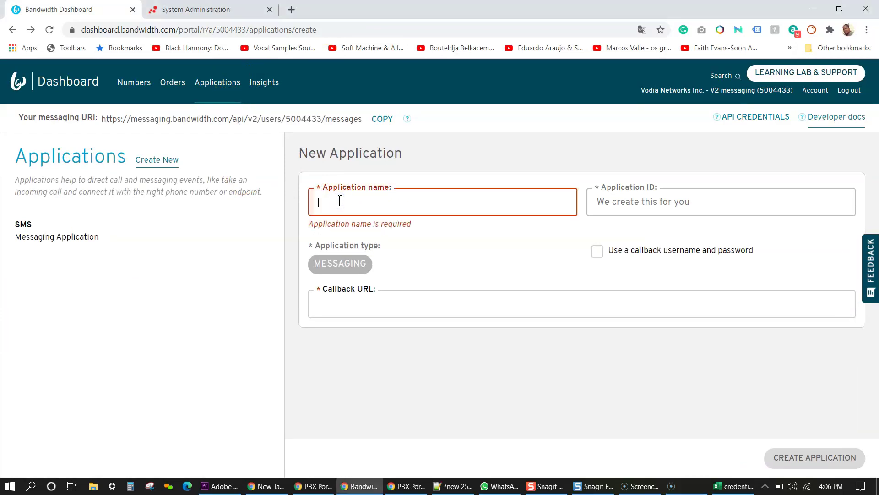
{"action": "type", "text": "Hmm"}
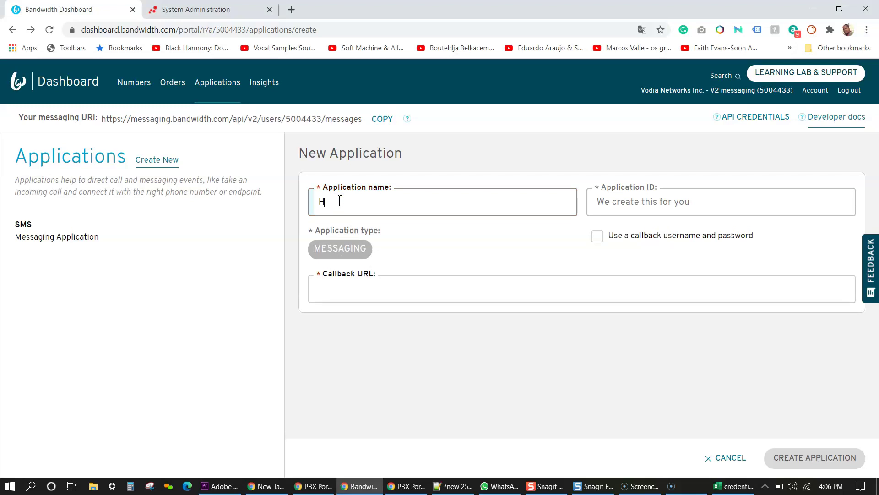
{"action": "key", "text": "BackSpace"}
{"action": "type", "text": "mlet"}
Step: Build the callback URL from the PBX web address copied from Vodia plus recvsms
{"action": "left_click", "coordinate": [426, 291]}
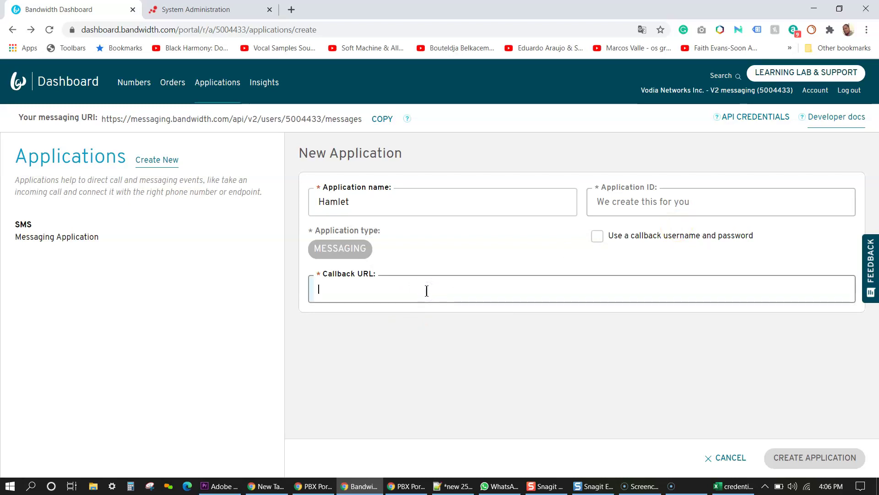
{"action": "type", "text": "recvsms"}
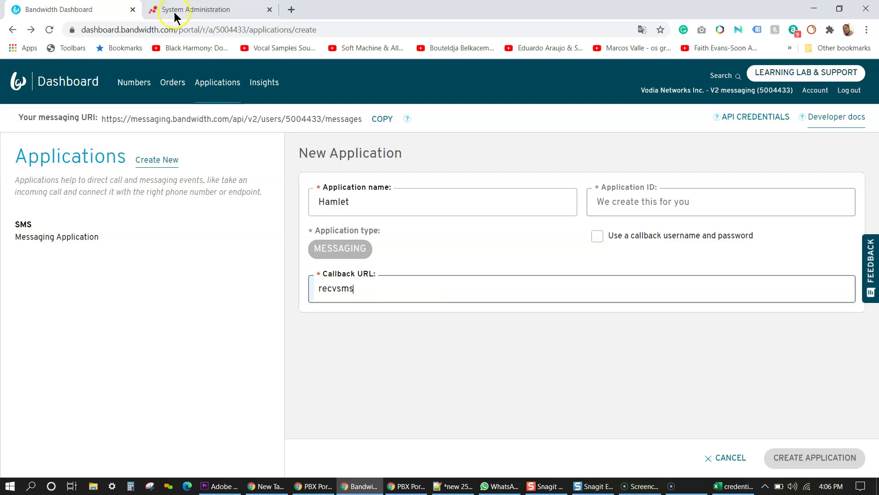
{"action": "left_click", "coordinate": [177, 10]}
{"action": "left_click_drag", "start_coordinate": [182, 29], "coordinate": [81, 30]}
{"action": "key", "text": "ctrl+c"}
{"action": "left_click", "coordinate": [59, 9]}
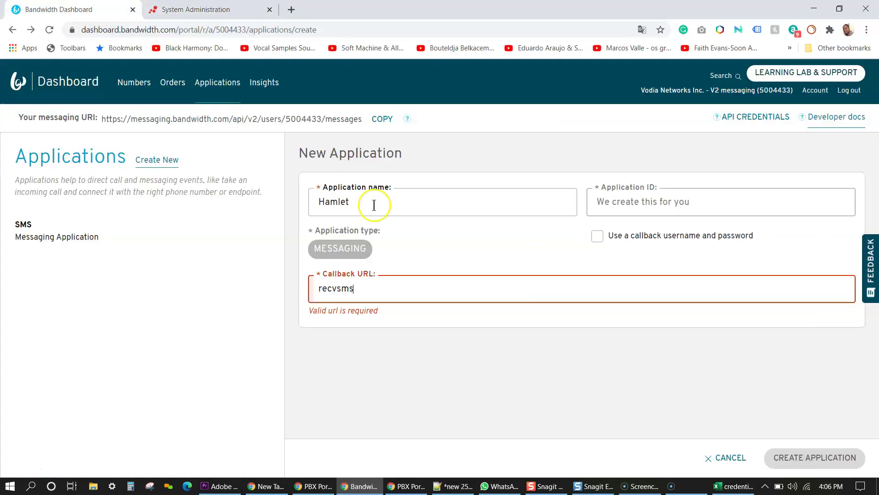
{"action": "left_click", "coordinate": [319, 289]}
{"action": "key", "text": "ctrl+v"}
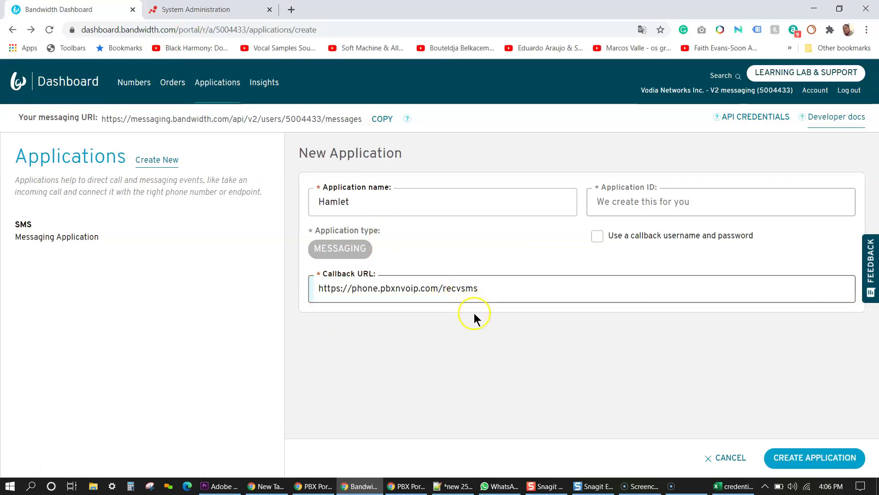
{"action": "left_click", "coordinate": [483, 292]}
{"action": "left_click_drag", "start_coordinate": [482, 292], "coordinate": [443, 291]}
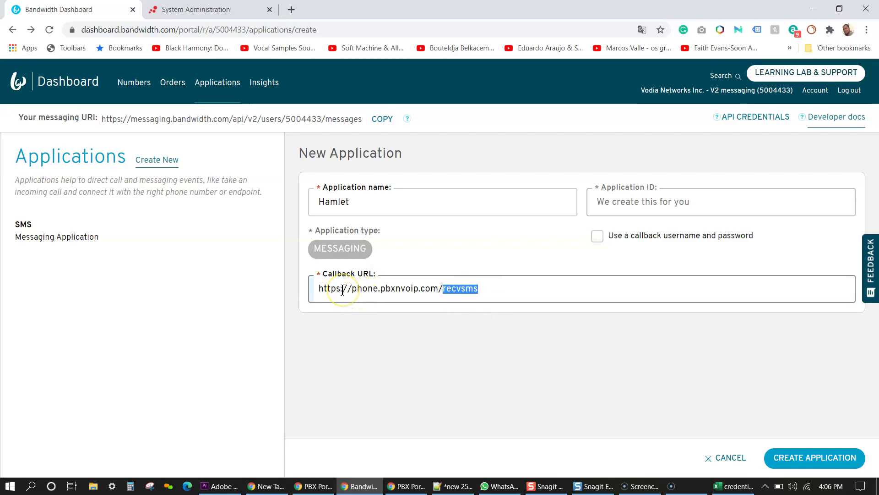
{"action": "left_click", "coordinate": [471, 288]}
{"action": "key", "text": "BackSpace"}
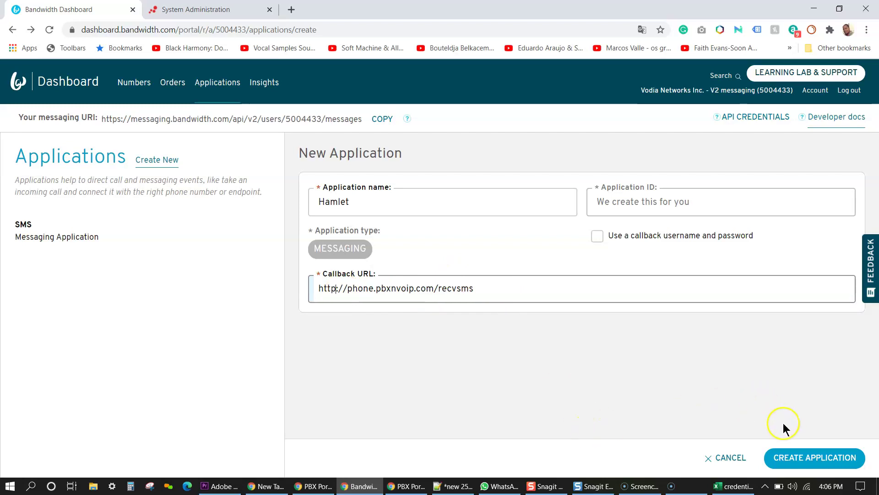
{"action": "left_click", "coordinate": [809, 461]}
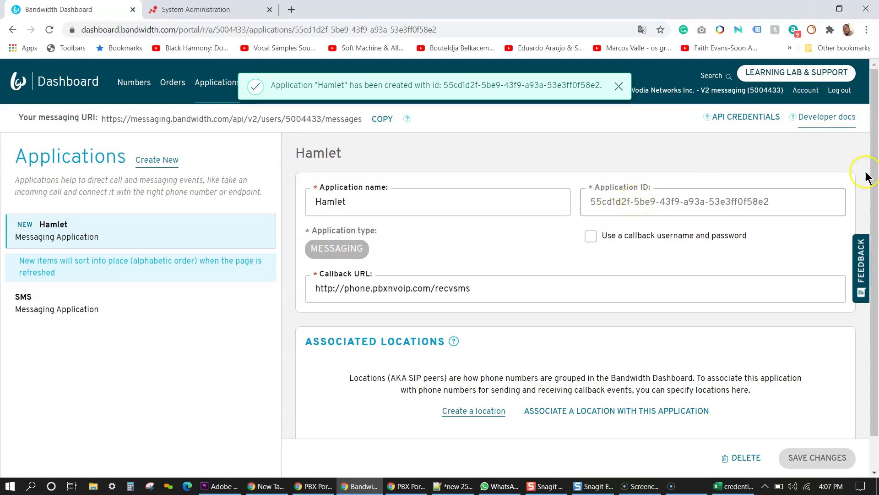
{"action": "scroll", "coordinate": [877, 224], "scroll_direction": "down", "scroll_amount": 1}
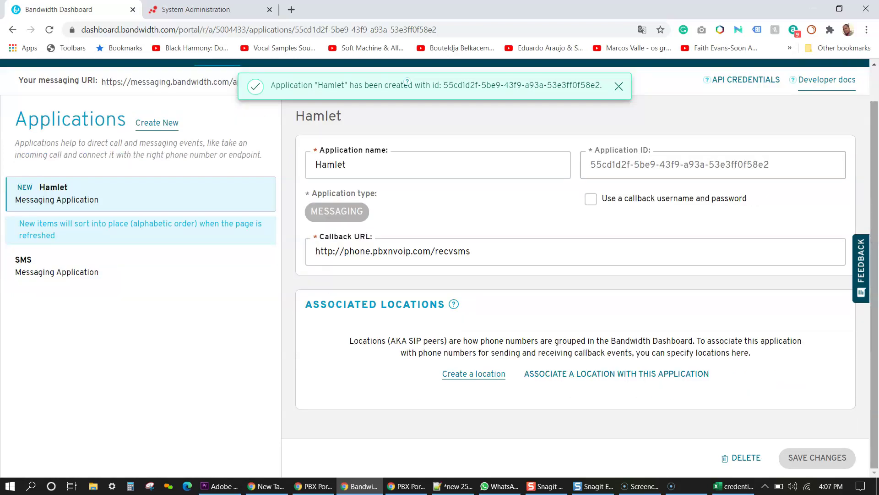
{"action": "left_click", "coordinate": [554, 375]}
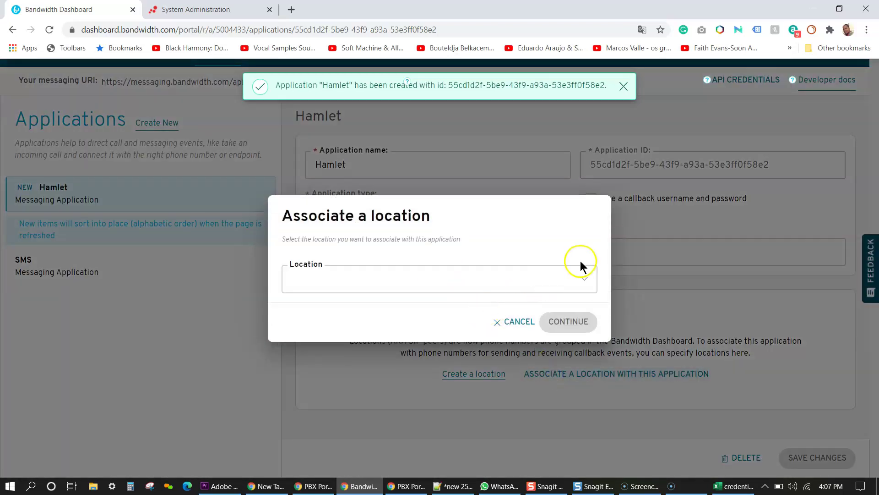
{"action": "left_click", "coordinate": [581, 275]}
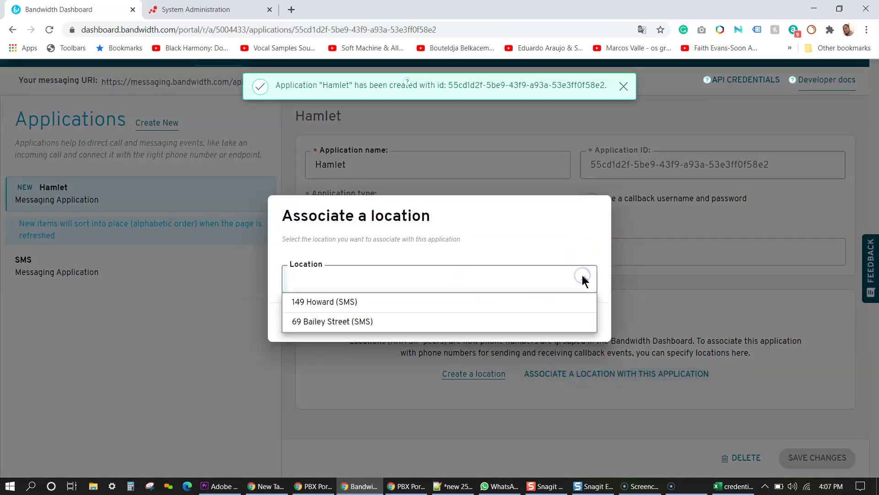
{"action": "left_click", "coordinate": [347, 323]}
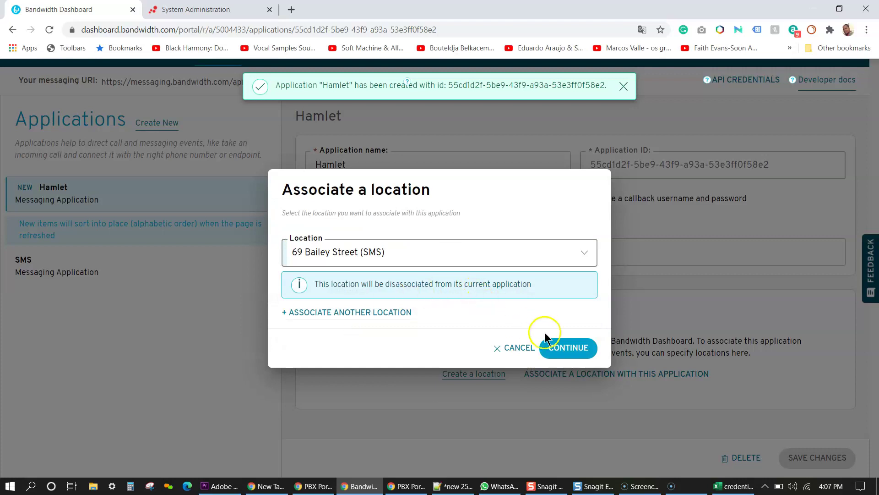
{"action": "left_click", "coordinate": [561, 348]}
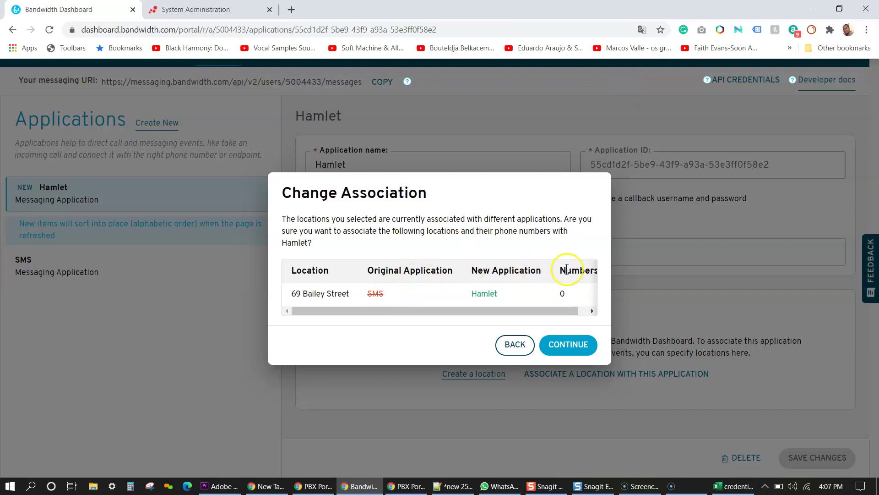
{"action": "left_click_drag", "start_coordinate": [383, 311], "coordinate": [307, 309]}
{"action": "left_click_drag", "start_coordinate": [382, 308], "coordinate": [485, 311]}
{"action": "left_click", "coordinate": [546, 341]}
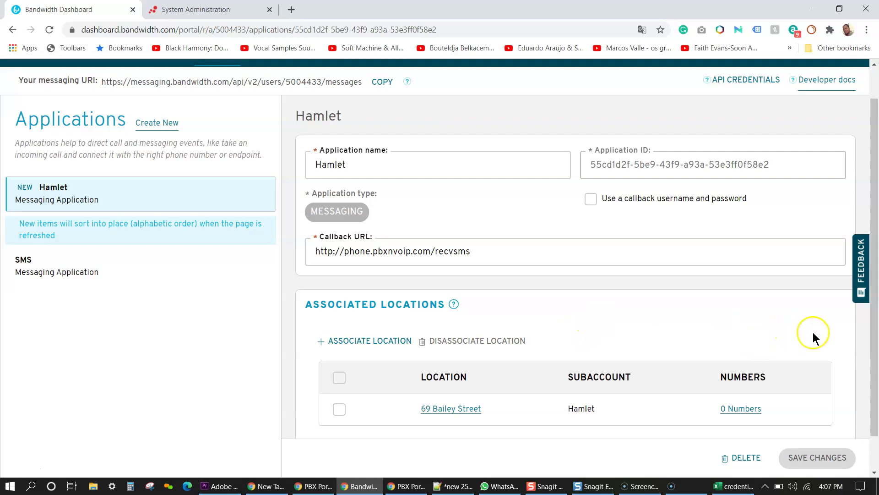
{"action": "scroll", "coordinate": [864, 320], "scroll_direction": "down", "scroll_amount": 2}
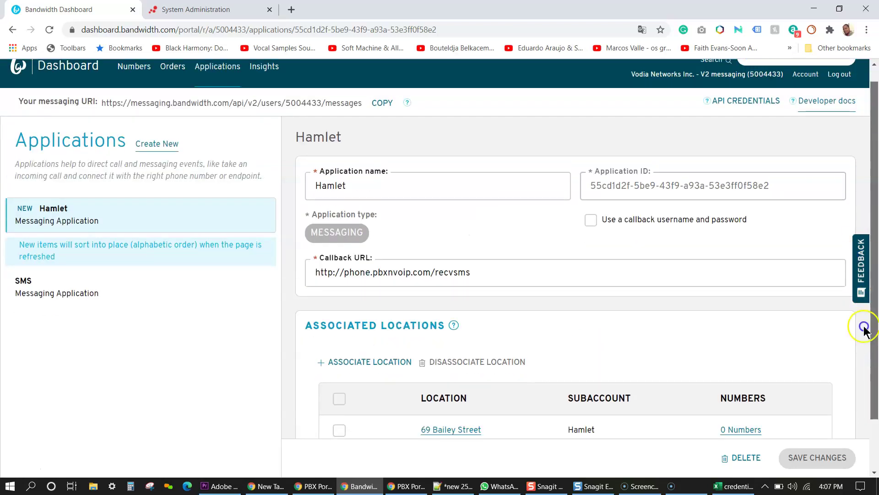
{"action": "scroll", "coordinate": [866, 351], "scroll_direction": "up", "scroll_amount": 3}
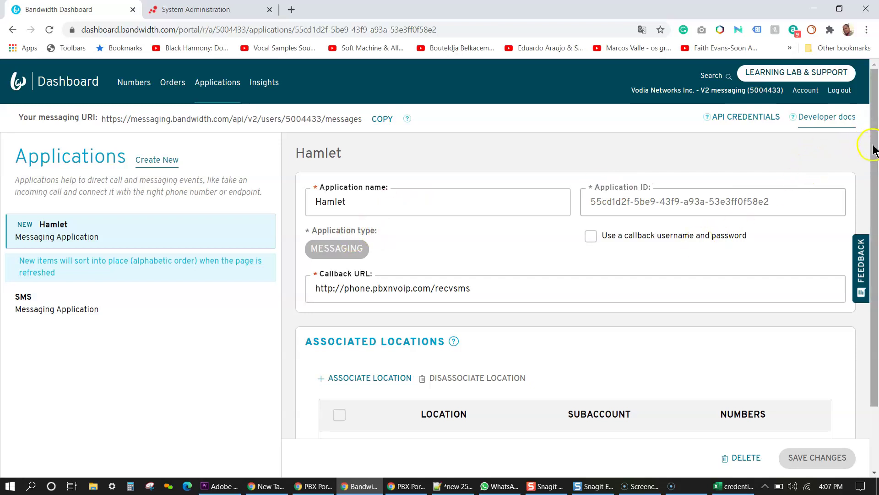
{"action": "scroll", "coordinate": [873, 147], "scroll_direction": "down", "scroll_amount": 2}
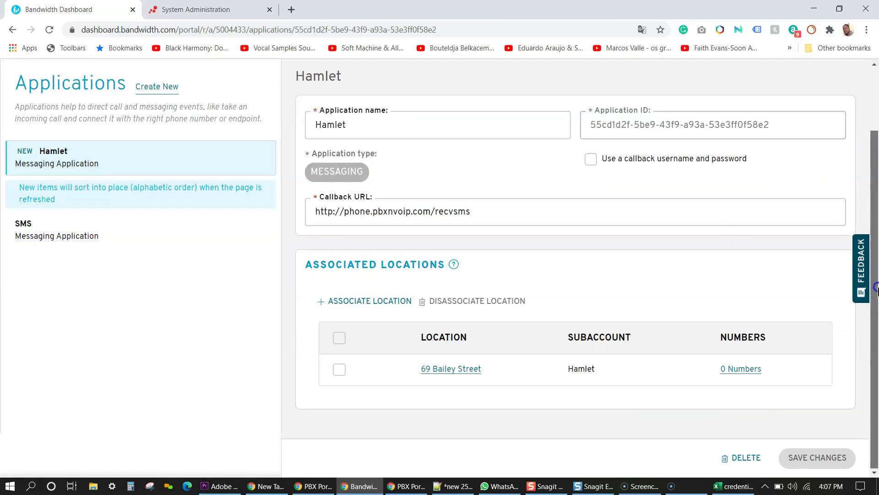
Step: Search available phone numbers in area code 978
{"action": "left_click", "coordinate": [736, 367]}
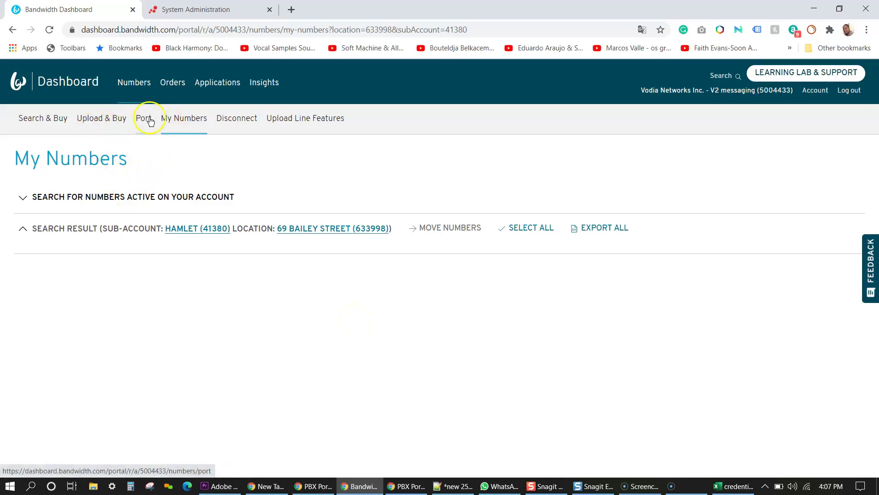
{"action": "left_click", "coordinate": [58, 121]}
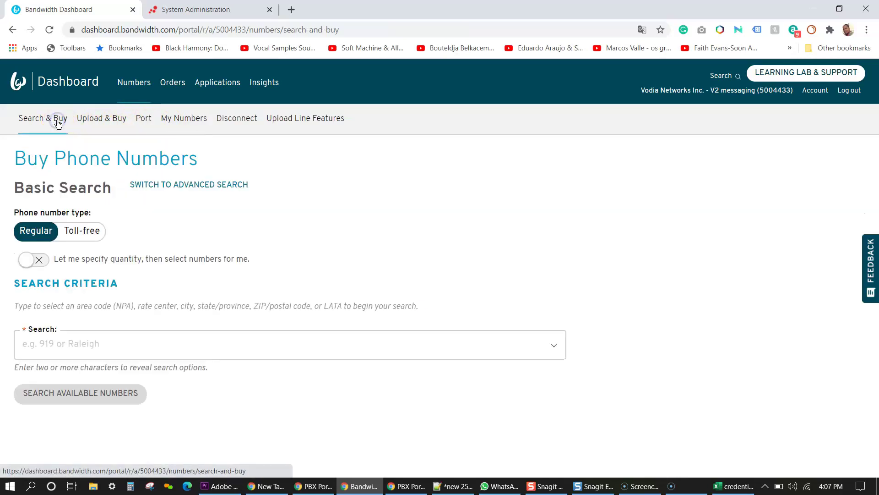
{"action": "left_click", "coordinate": [99, 340]}
{"action": "type", "text": "978"}
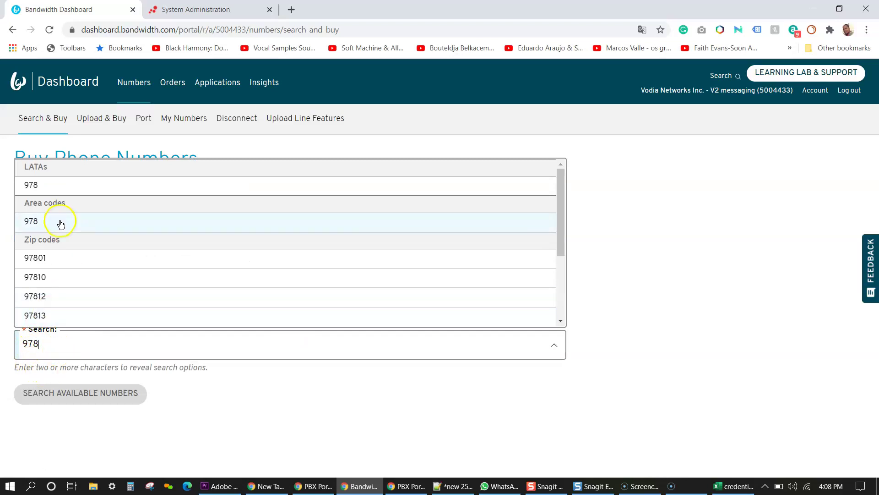
{"action": "left_click", "coordinate": [31, 218]}
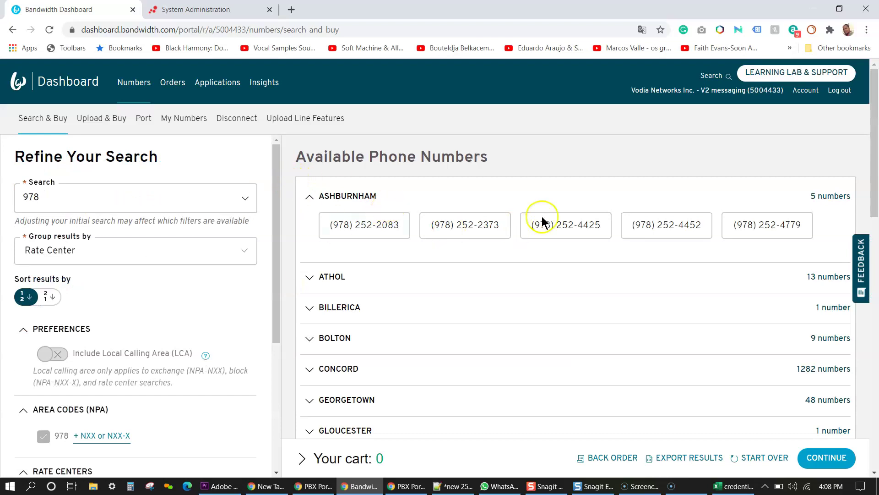
{"action": "left_click_drag", "start_coordinate": [873, 124], "coordinate": [874, 256]}
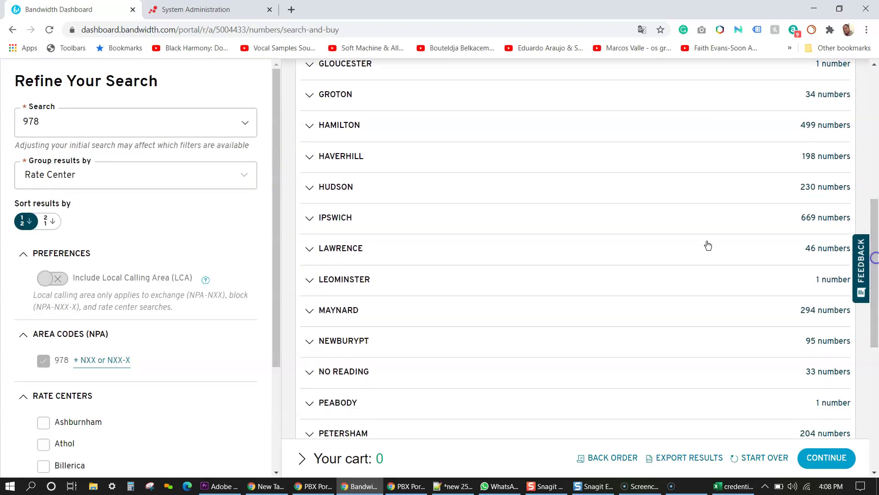
{"action": "left_click", "coordinate": [380, 248]}
{"action": "left_click", "coordinate": [379, 284]}
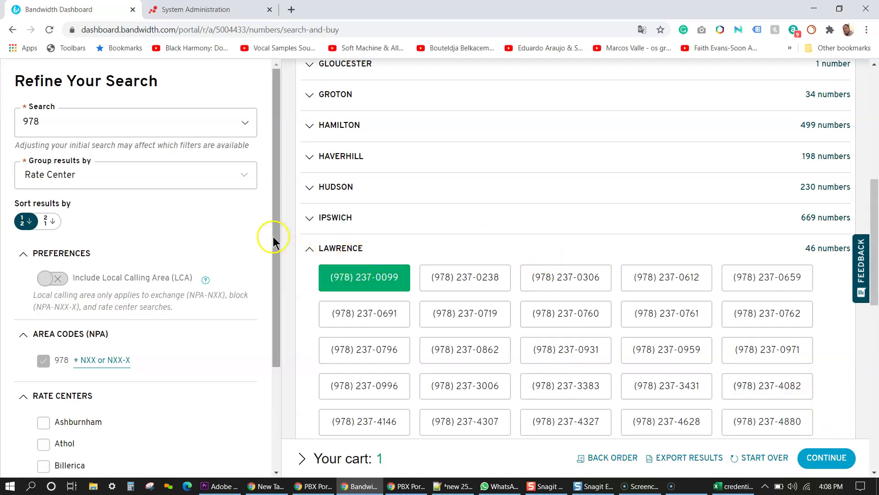
{"action": "scroll", "coordinate": [269, 236], "scroll_direction": "down", "scroll_amount": 3}
{"action": "left_click", "coordinate": [833, 458]}
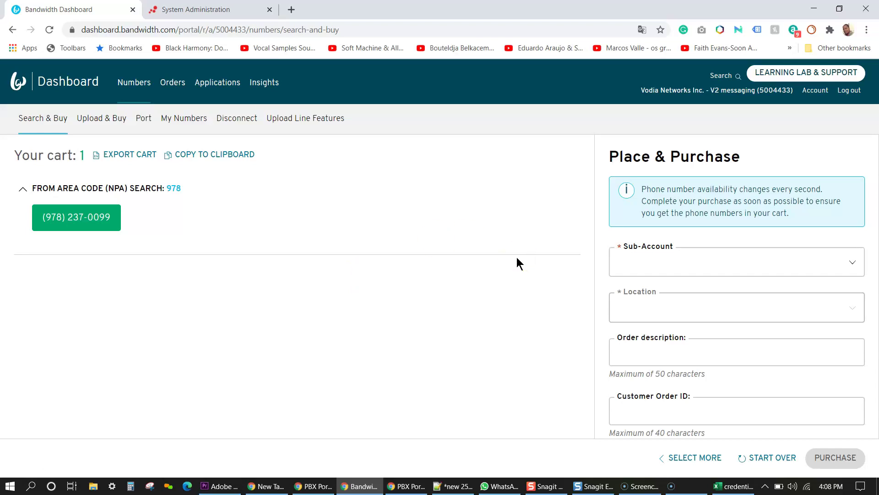
{"action": "left_click", "coordinate": [848, 268]}
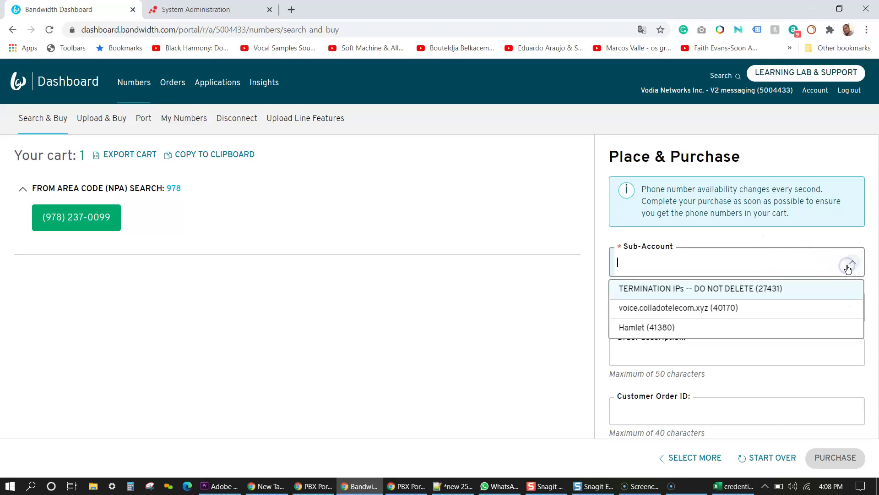
{"action": "left_click", "coordinate": [638, 327]}
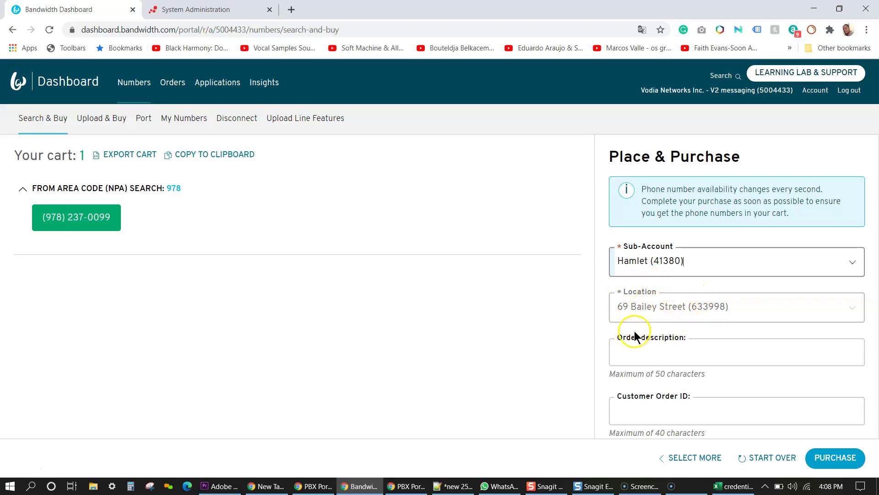
{"action": "left_click", "coordinate": [702, 355]}
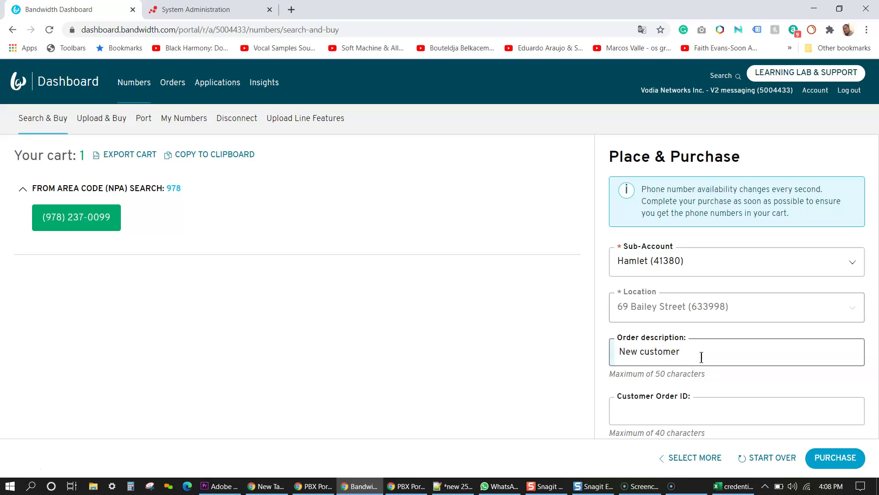
{"action": "left_click", "coordinate": [666, 402]}
{"action": "type", "text": "823468482"}
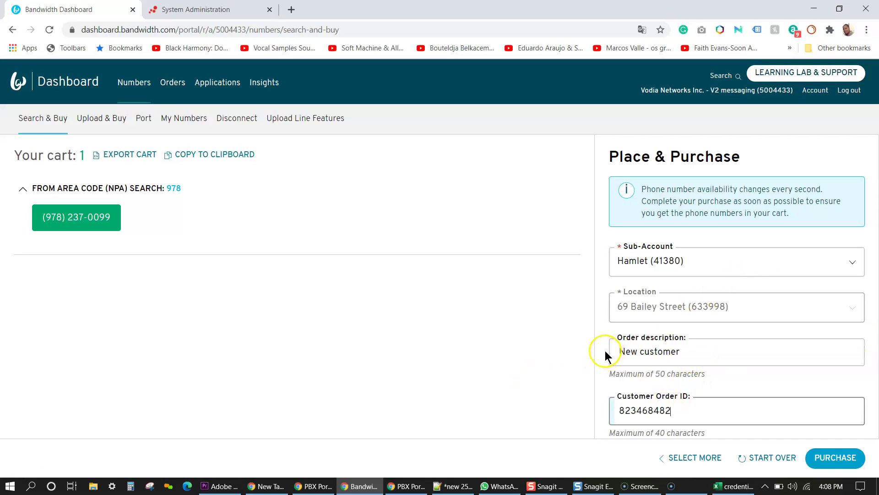
{"action": "left_click", "coordinate": [605, 350]}
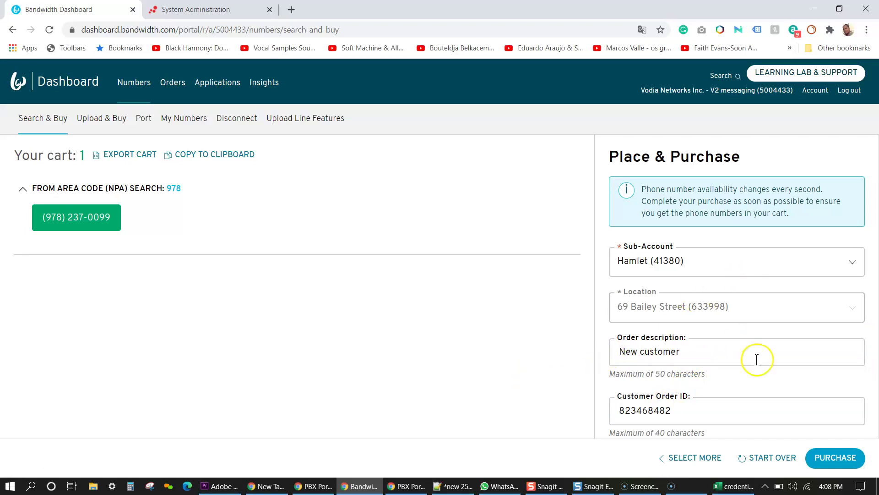
{"action": "left_click", "coordinate": [830, 459]}
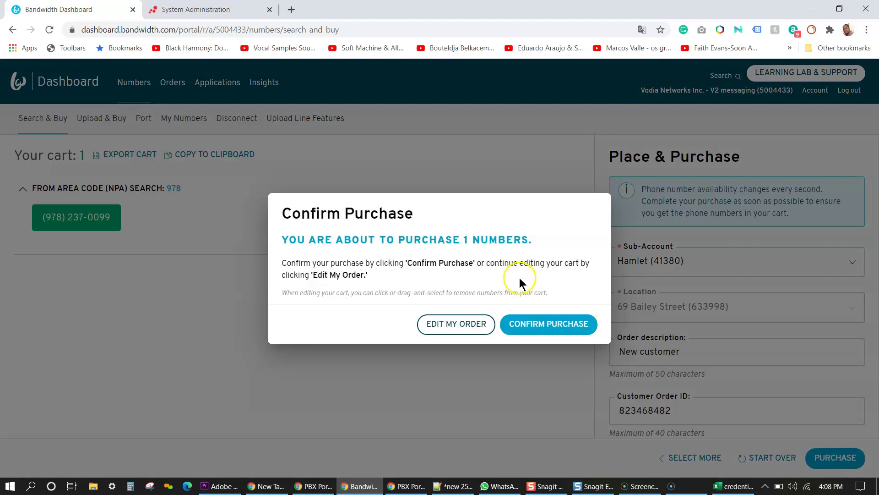
{"action": "left_click", "coordinate": [529, 323]}
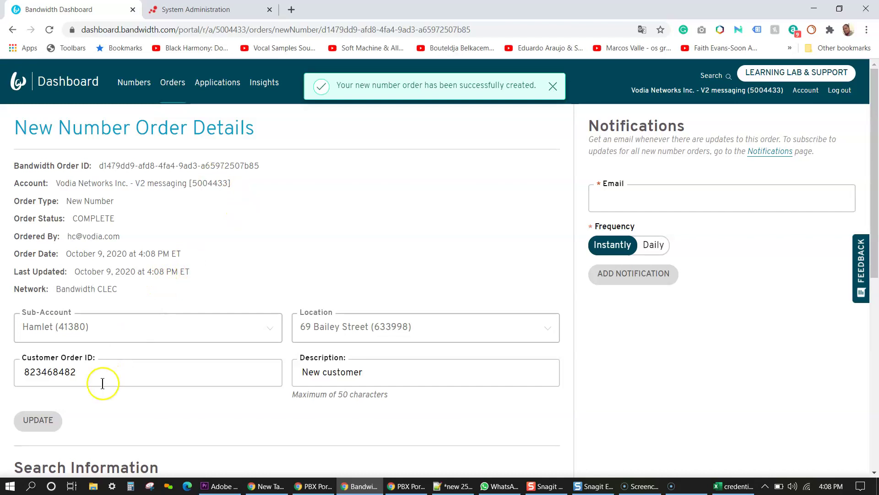
{"action": "left_click_drag", "start_coordinate": [874, 217], "coordinate": [875, 423]}
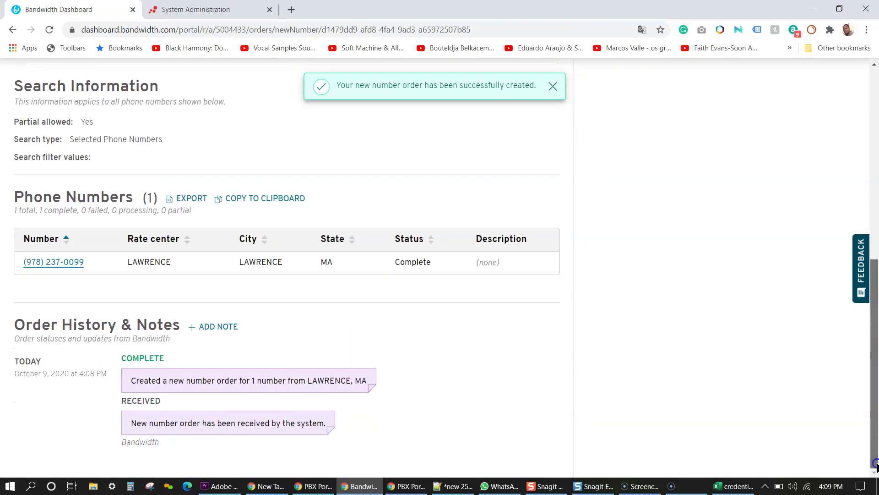
{"action": "left_click", "coordinate": [66, 265]}
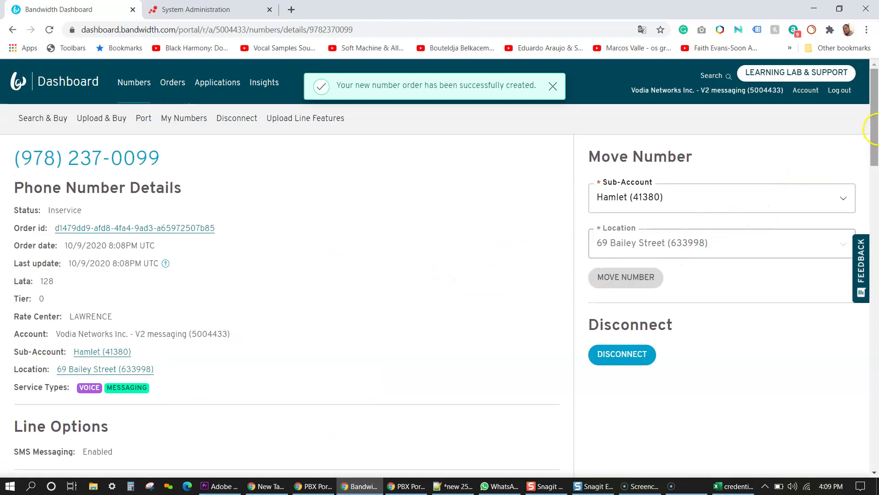
{"action": "left_click_drag", "start_coordinate": [875, 124], "coordinate": [873, 436]}
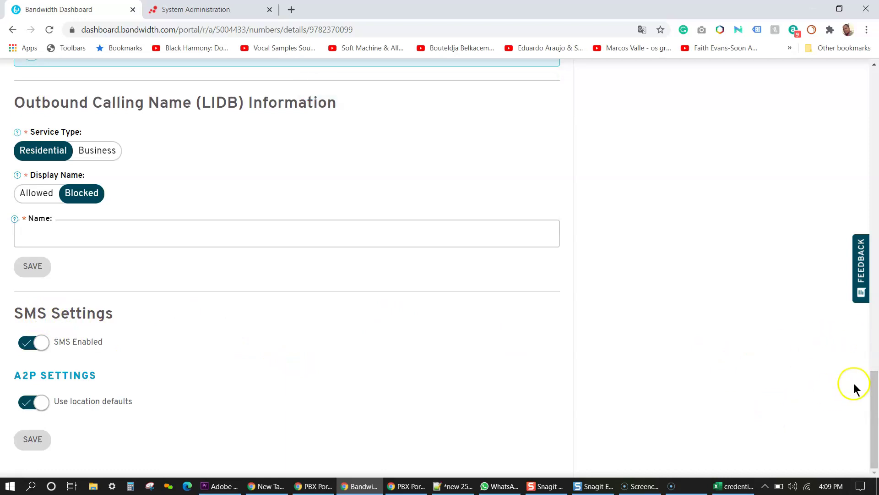
{"action": "left_click_drag", "start_coordinate": [871, 383], "coordinate": [867, 113]}
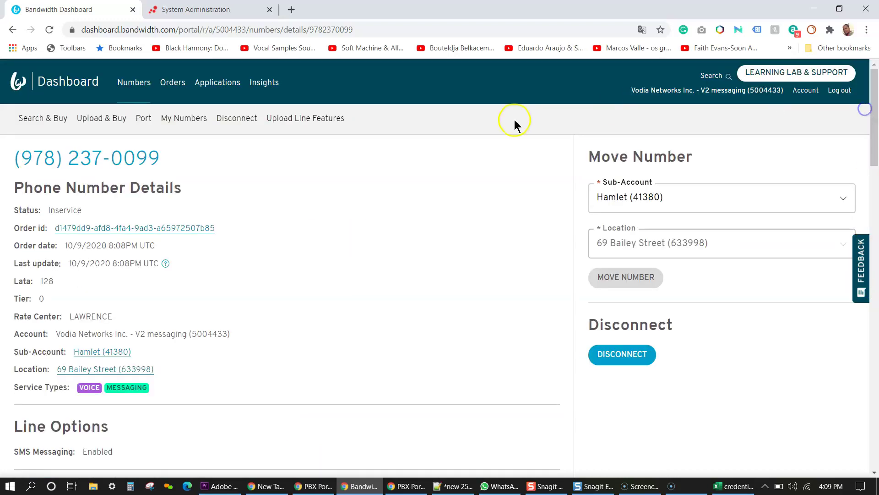
Step: Inspect the Hamlet application's settings and Associated Locations in Bandwidth, then return to Vodia
{"action": "left_click", "coordinate": [214, 87]}
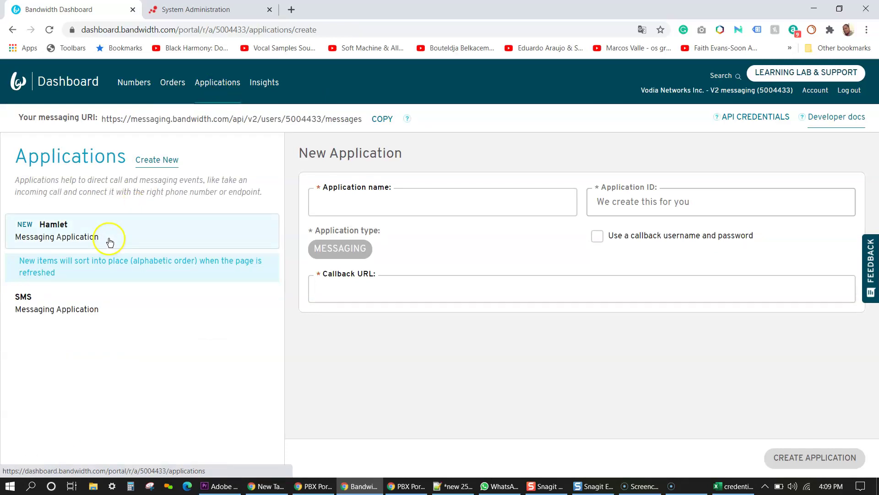
{"action": "left_click", "coordinate": [109, 239]}
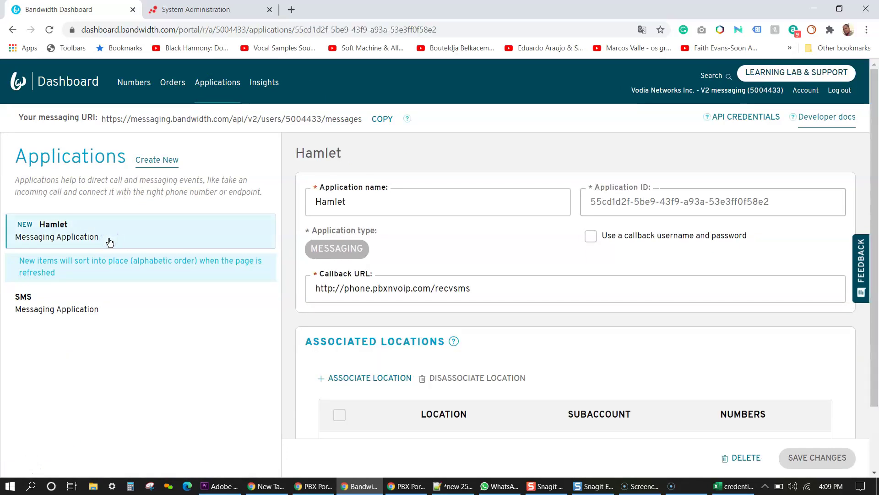
{"action": "mouse_move", "coordinate": [870, 130]}
{"action": "left_mouse_down"}
{"action": "mouse_move", "coordinate": [866, 236]}
{"action": "mouse_move", "coordinate": [866, 121]}
{"action": "left_mouse_up"}
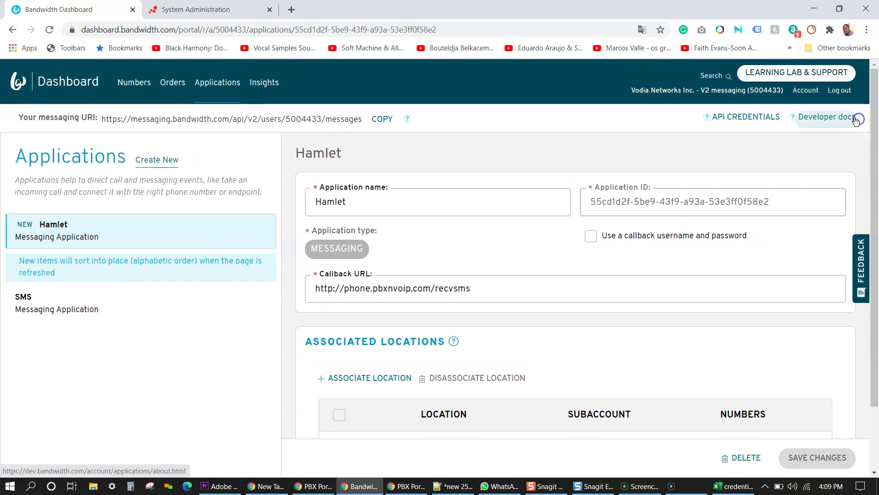
{"action": "key", "text": "ctrl+Tab"}
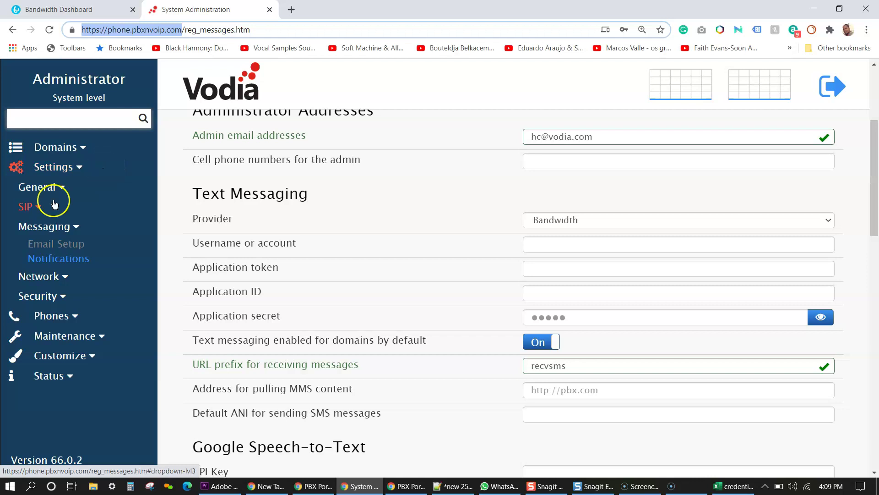
Step: In Vodia's notification and text messaging settings, keep Bandwidth as the messaging provider
{"action": "left_click", "coordinate": [61, 259]}
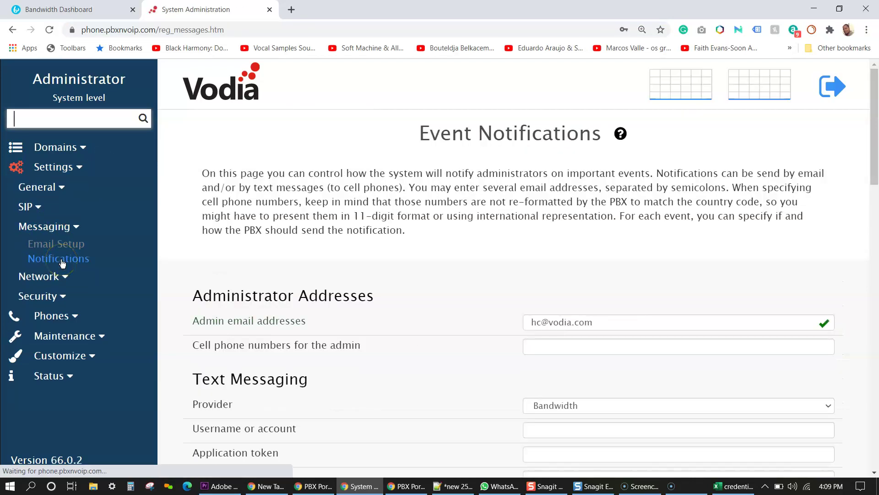
{"action": "left_click_drag", "start_coordinate": [873, 137], "coordinate": [867, 171]}
{"action": "left_click", "coordinate": [617, 236]}
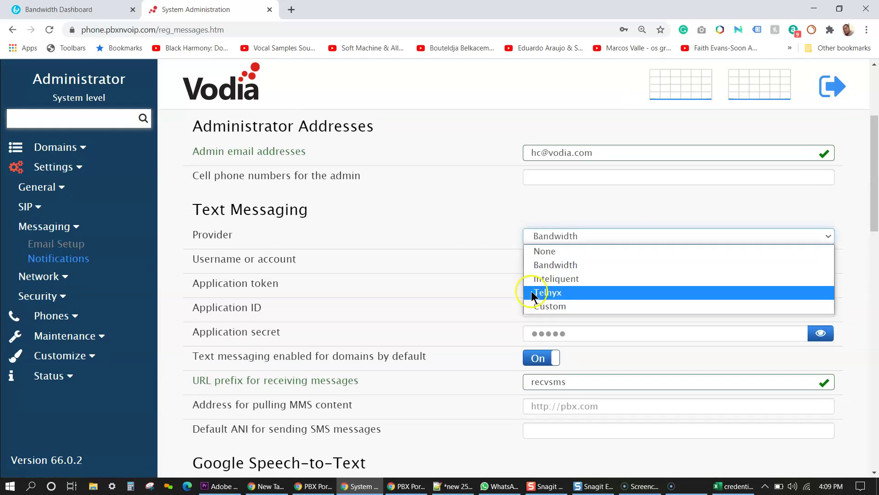
{"action": "left_click", "coordinate": [561, 269]}
Step: Copy the Bandwidth account number into Vodia's username/account setting
{"action": "left_click", "coordinate": [549, 260]}
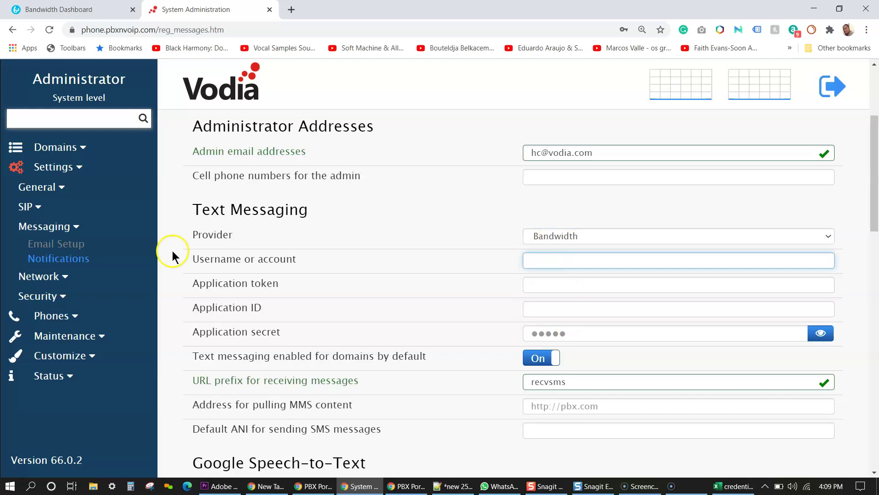
{"action": "left_click", "coordinate": [71, 9]}
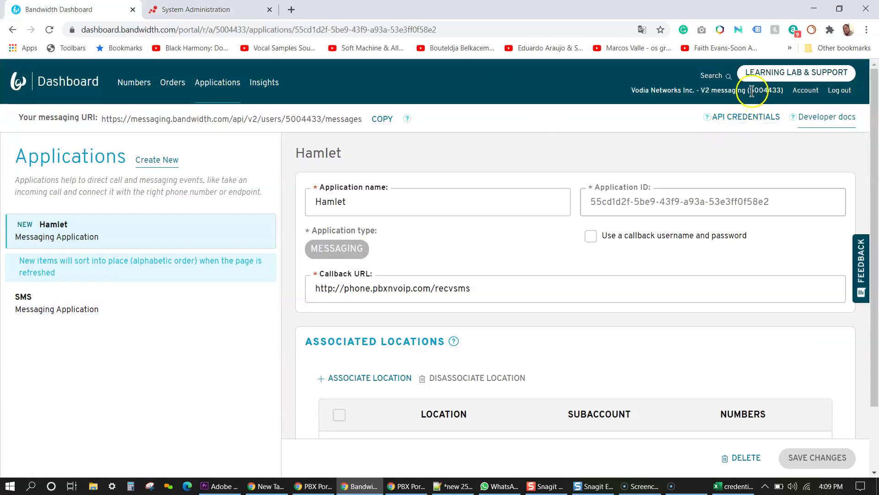
{"action": "left_click_drag", "start_coordinate": [750, 91], "coordinate": [780, 93]}
{"action": "key", "text": "ctrl+c"}
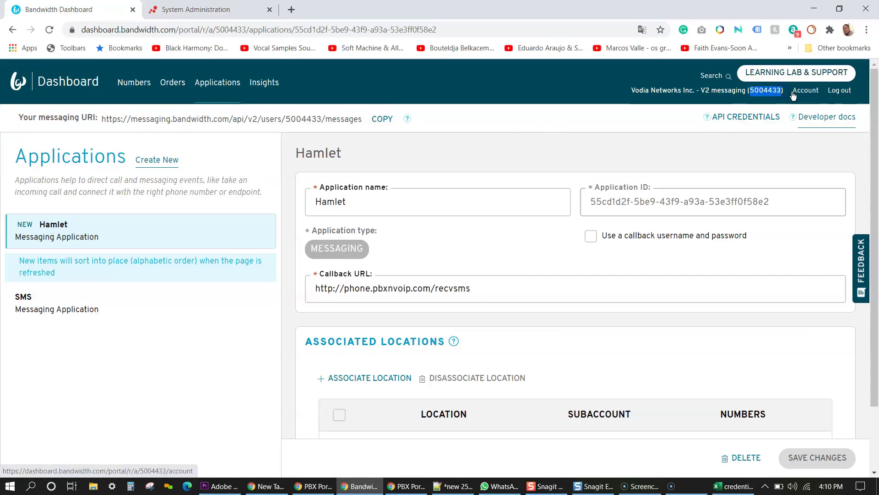
{"action": "left_click", "coordinate": [228, 9]}
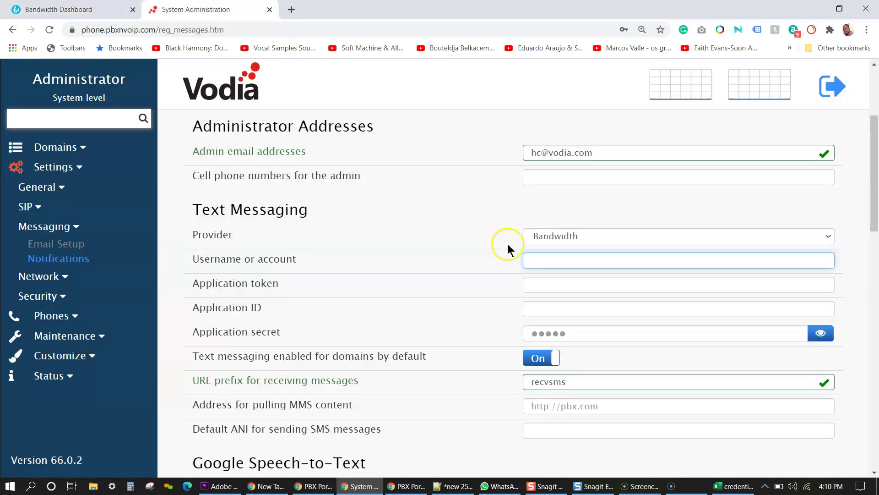
{"action": "left_click", "coordinate": [540, 258]}
{"action": "key", "text": "ctrl+v"}
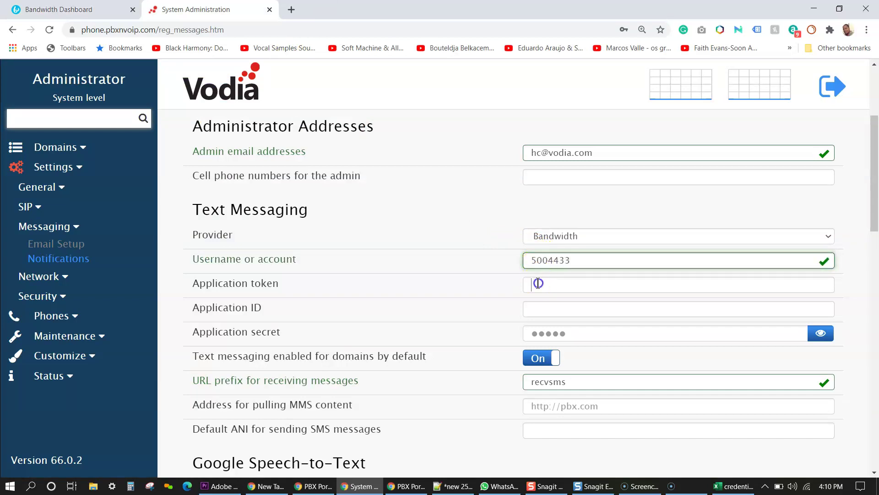
Step: Put the Hamlet application ID into Application ID, leaving Application token empty
{"action": "left_click", "coordinate": [536, 283]}
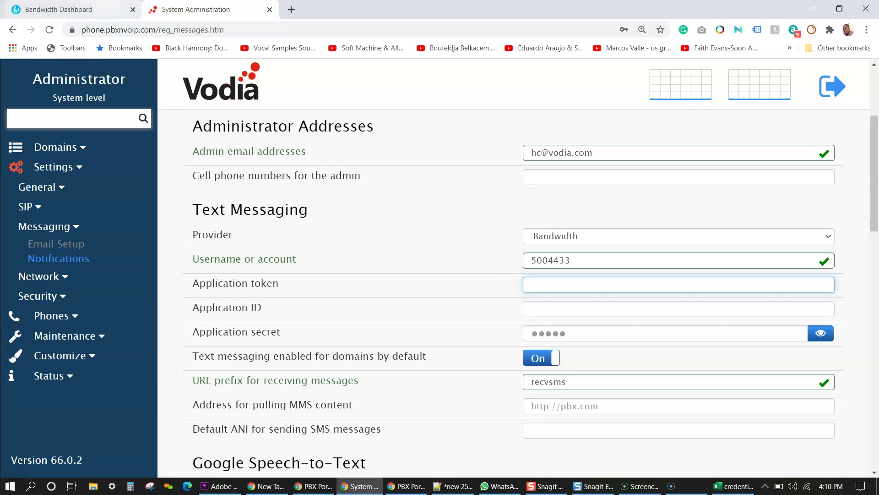
{"action": "key", "text": "ctrl+shift+Tab"}
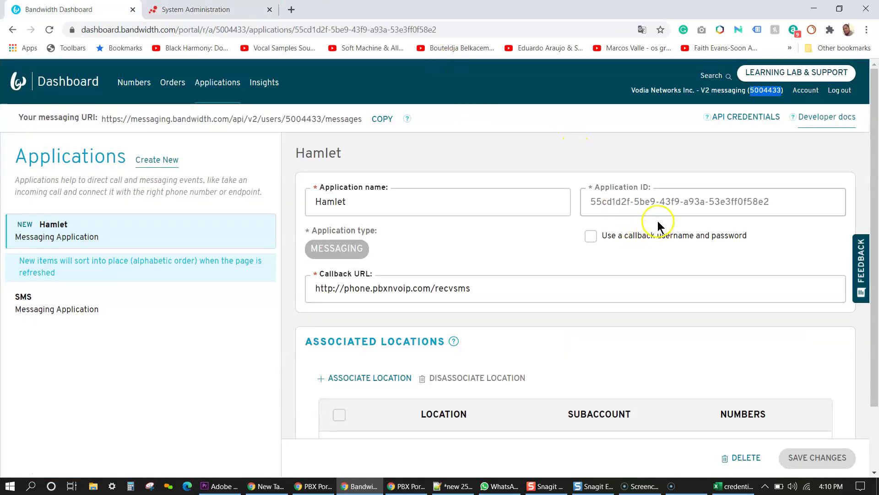
{"action": "left_click", "coordinate": [208, 9]}
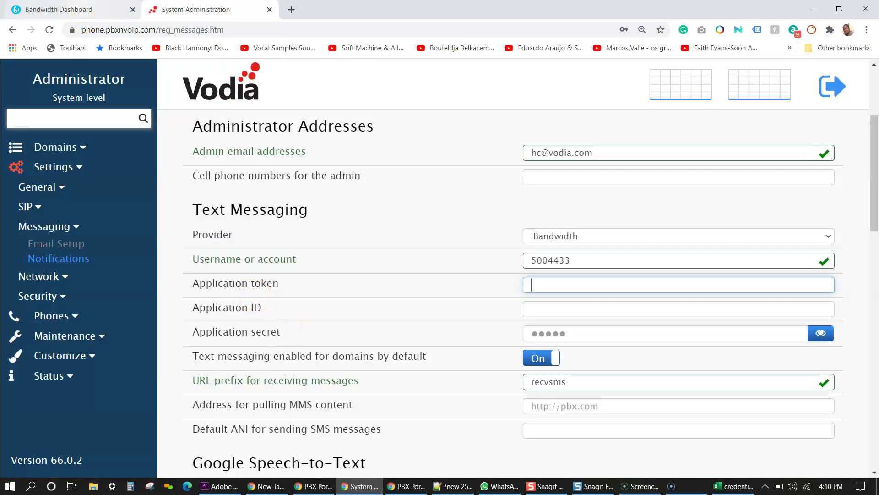
{"action": "key", "text": "ctrl+shift+Tab"}
{"action": "left_click_drag", "start_coordinate": [797, 190], "coordinate": [585, 192]}
{"action": "key", "text": "ctrl+c"}
{"action": "key", "text": "ctrl+Tab"}
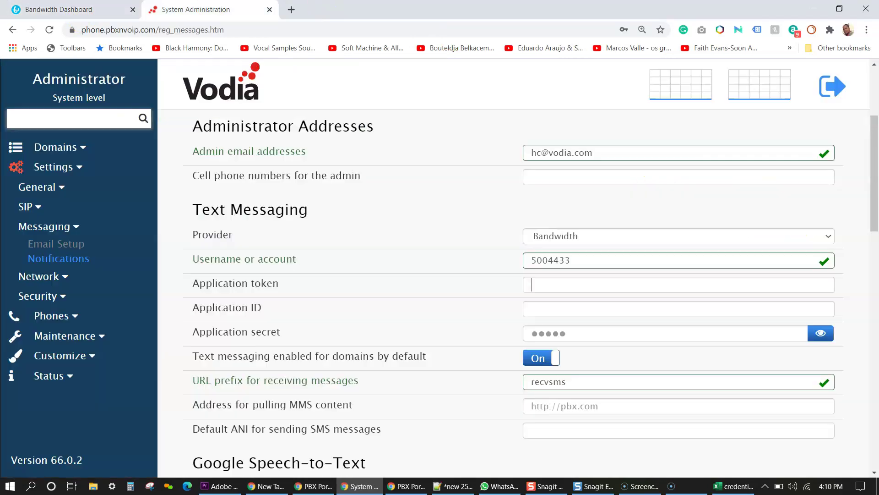
{"action": "key", "text": "ctrl+v"}
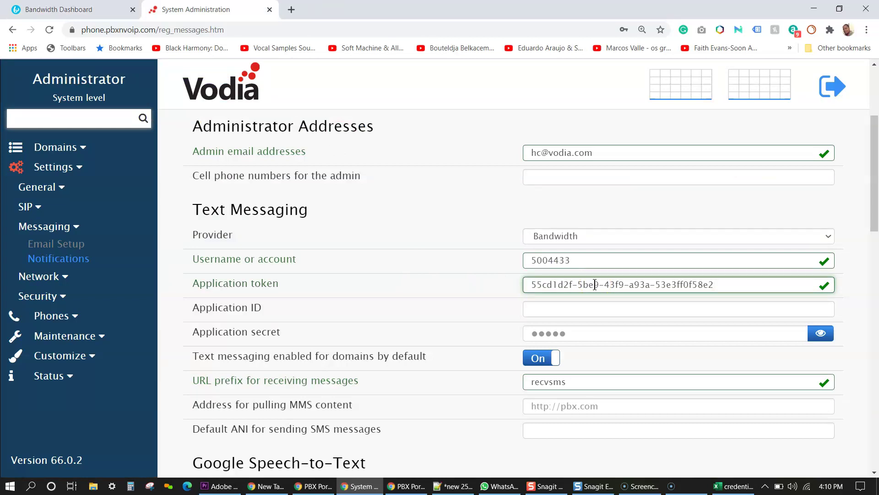
{"action": "key", "text": "ctrl+a"}
{"action": "key", "text": "ctrl+x"}
{"action": "left_click", "coordinate": [570, 309]}
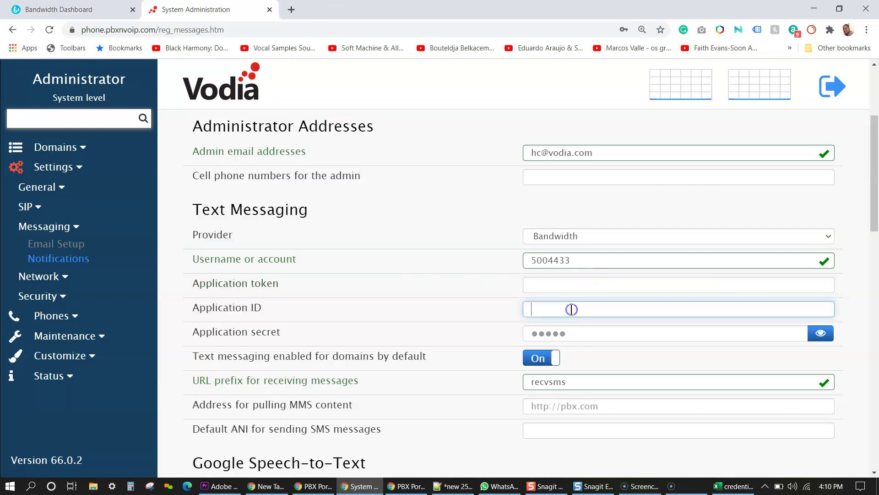
{"action": "key", "text": "ctrl+v"}
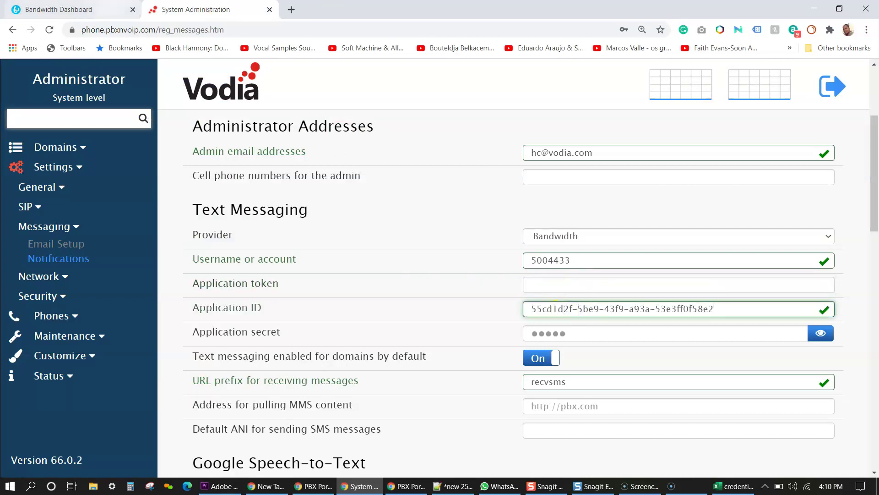
Step: Copy Hamlet's Bandwidth API token into Vodia's Application token setting
{"action": "left_click", "coordinate": [103, 7]}
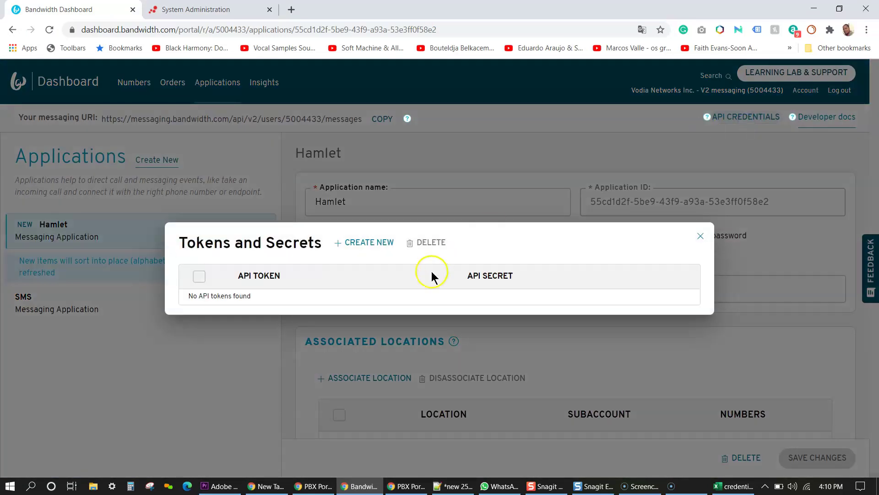
{"action": "left_click", "coordinate": [364, 249]}
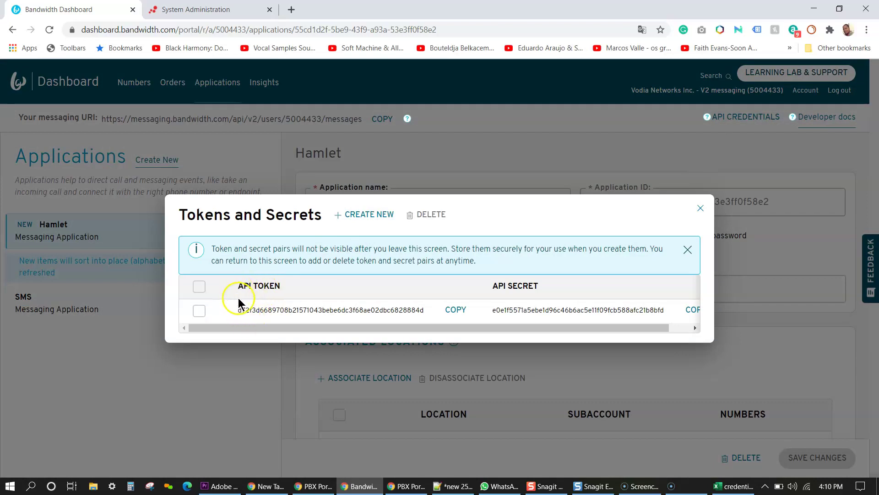
{"action": "left_click", "coordinate": [458, 310]}
{"action": "left_click", "coordinate": [183, 10]}
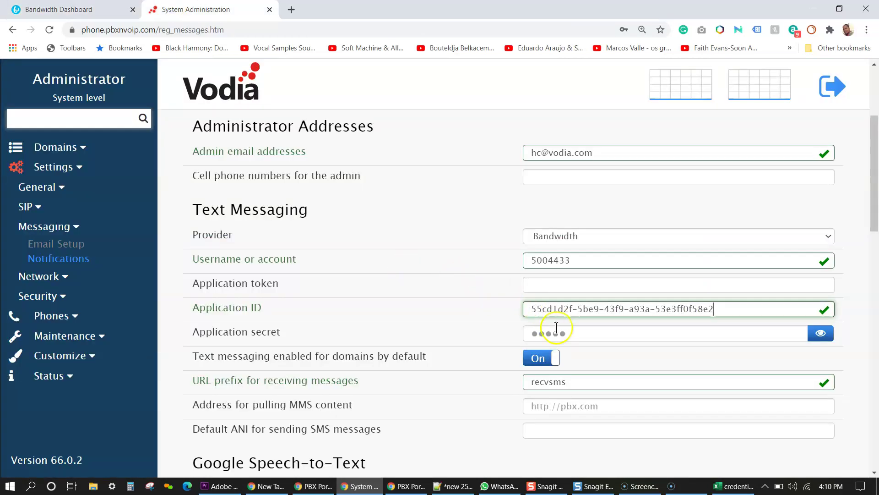
{"action": "left_click", "coordinate": [559, 282]}
{"action": "key", "text": "ctrl+v"}
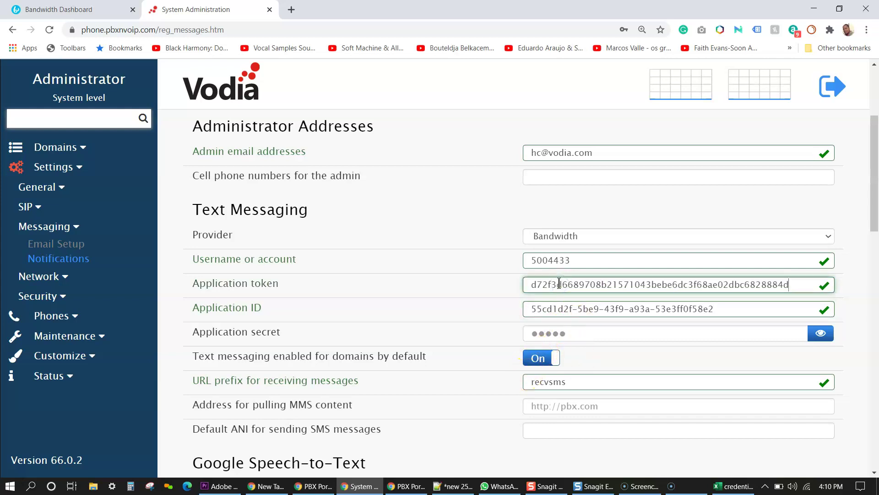
Step: Copy Hamlet's Bandwidth API secret into Vodia's Application secret setting
{"action": "left_click", "coordinate": [55, 9]}
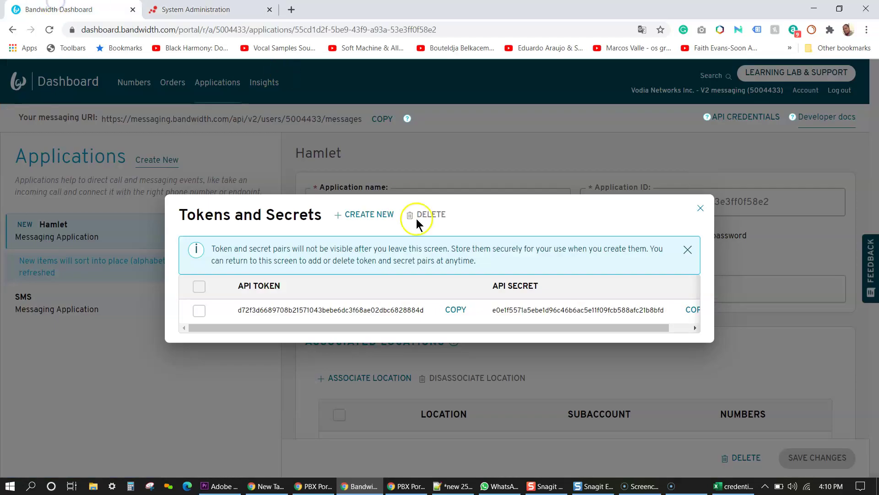
{"action": "left_click_drag", "start_coordinate": [657, 327], "coordinate": [679, 327]}
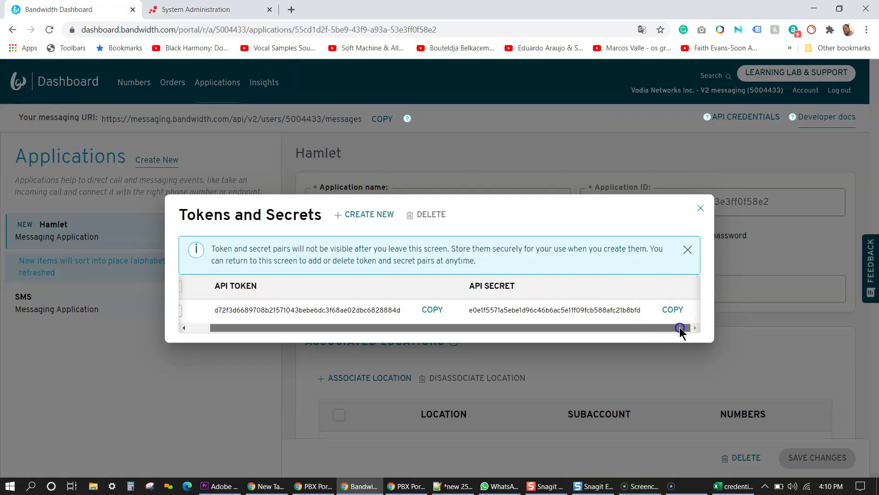
{"action": "left_click", "coordinate": [672, 310]}
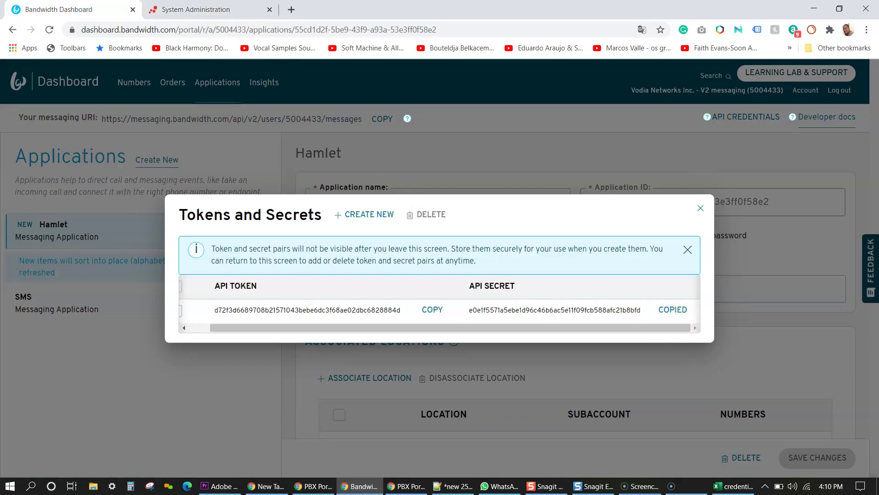
{"action": "left_click", "coordinate": [164, 7]}
{"action": "left_click", "coordinate": [579, 333]}
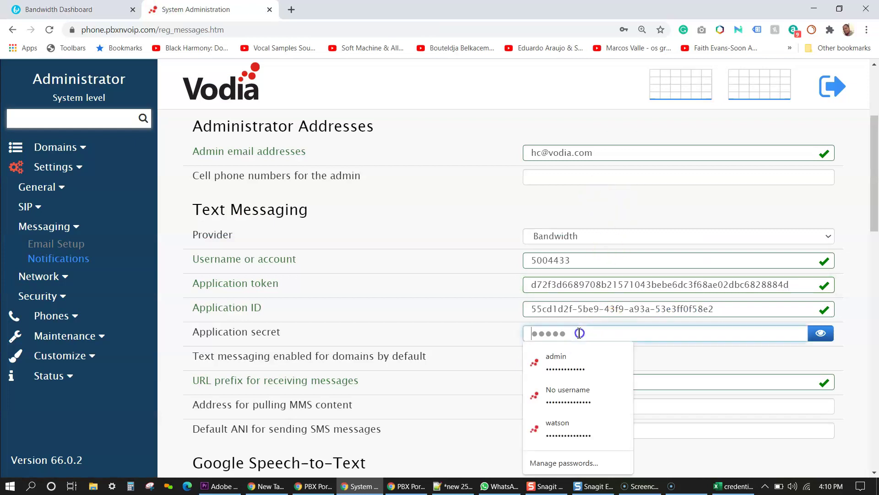
{"action": "key", "text": "ctrl+v"}
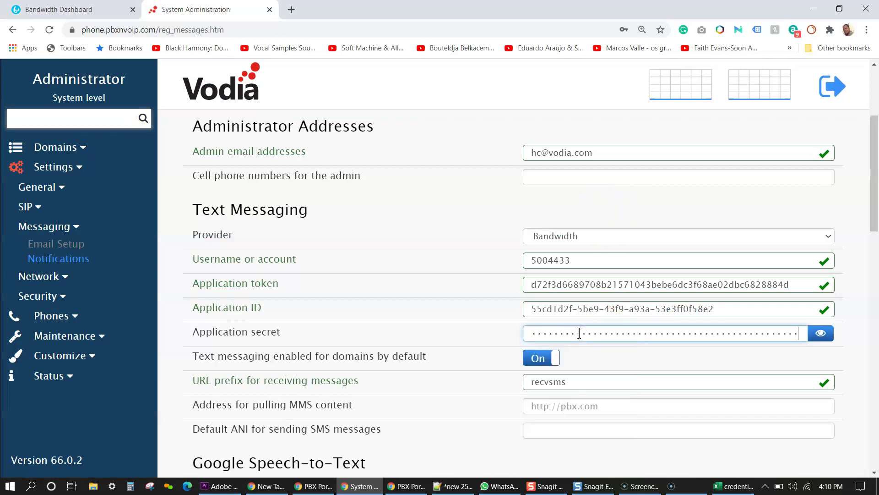
{"action": "key", "text": "ctrl+shift+Tab"}
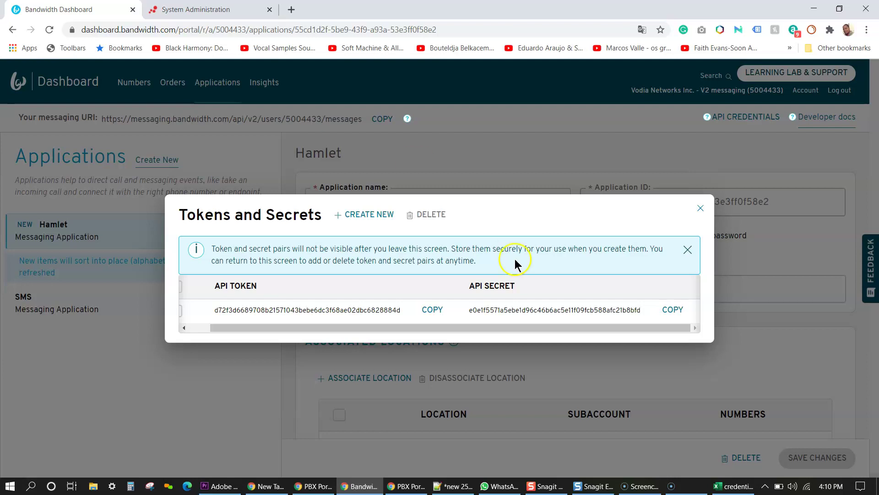
{"action": "left_click", "coordinate": [700, 209]}
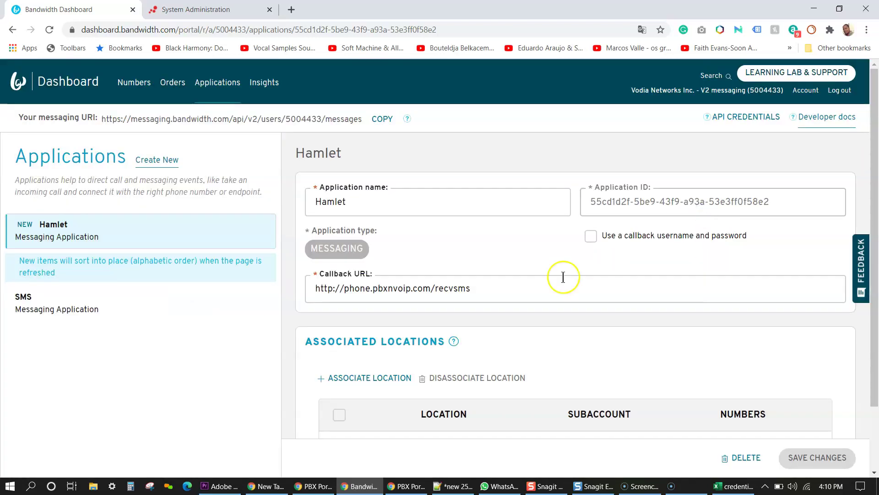
{"action": "left_click_drag", "start_coordinate": [872, 166], "coordinate": [875, 320]}
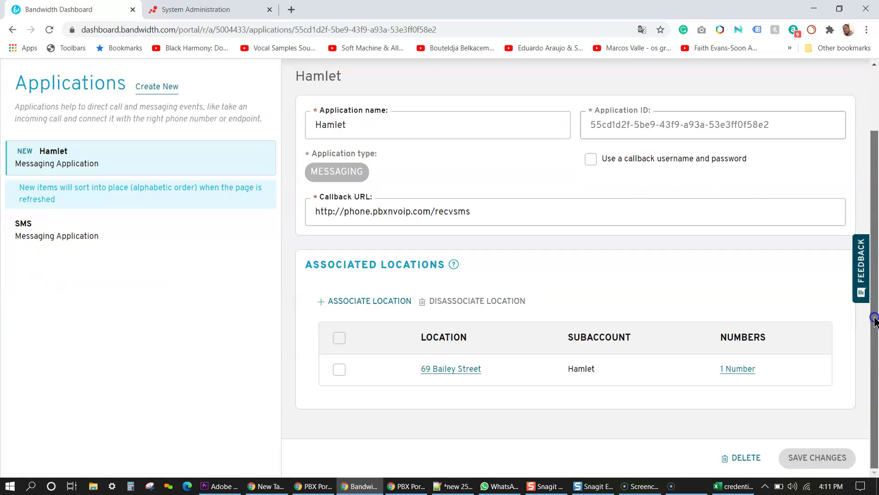
{"action": "left_click", "coordinate": [732, 364]}
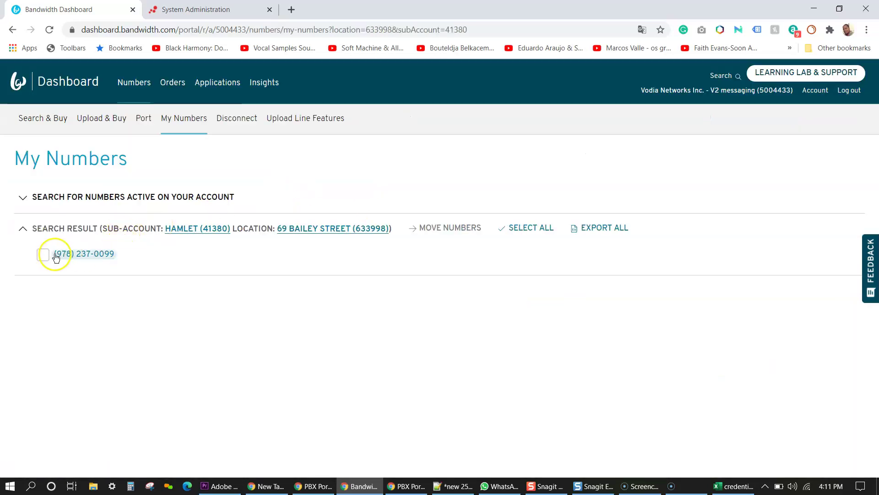
{"action": "left_click_drag", "start_coordinate": [142, 257], "coordinate": [55, 253]}
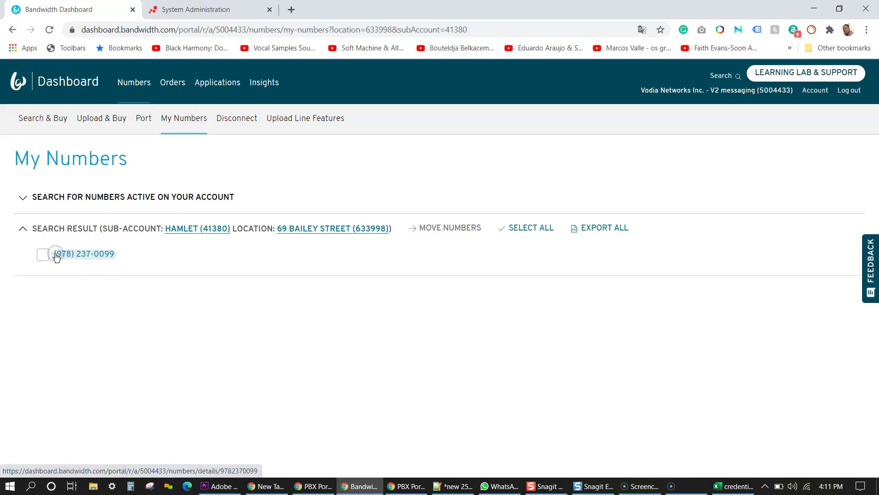
{"action": "left_click", "coordinate": [196, 9]}
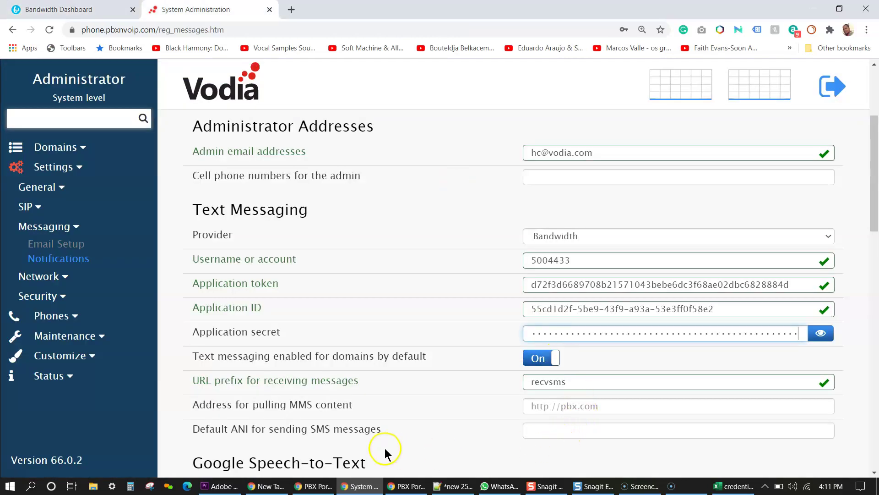
{"action": "left_click", "coordinate": [555, 425]}
{"action": "key", "text": "ctrl+v"}
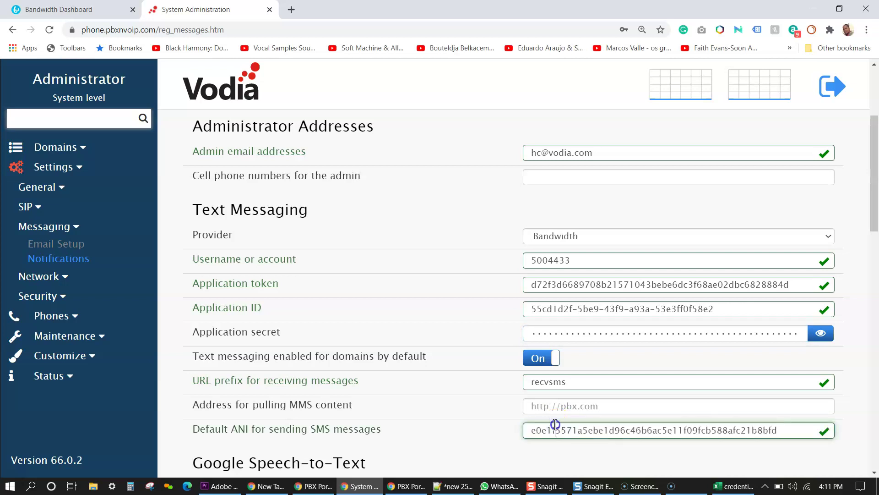
{"action": "key", "text": "ctrl+a"}
{"action": "key", "text": "BackSpace"}
{"action": "left_click", "coordinate": [69, 9]}
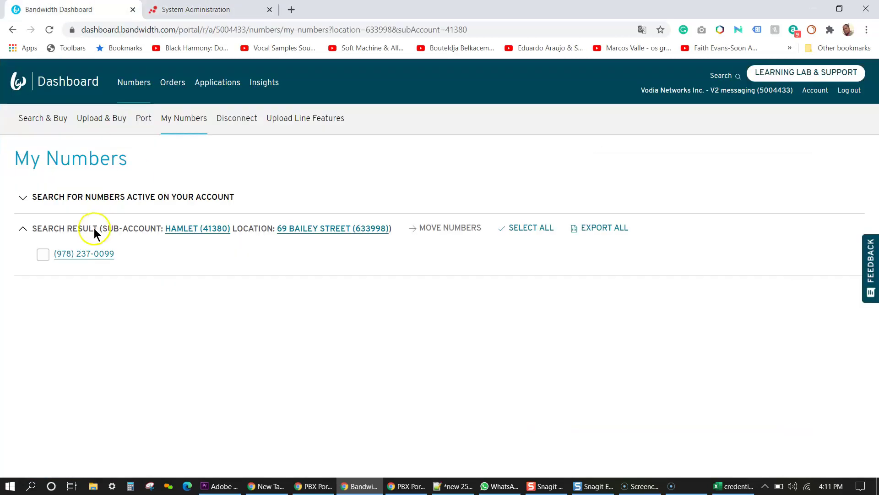
{"action": "left_click", "coordinate": [83, 262]}
{"action": "left_click_drag", "start_coordinate": [180, 163], "coordinate": [183, 472]}
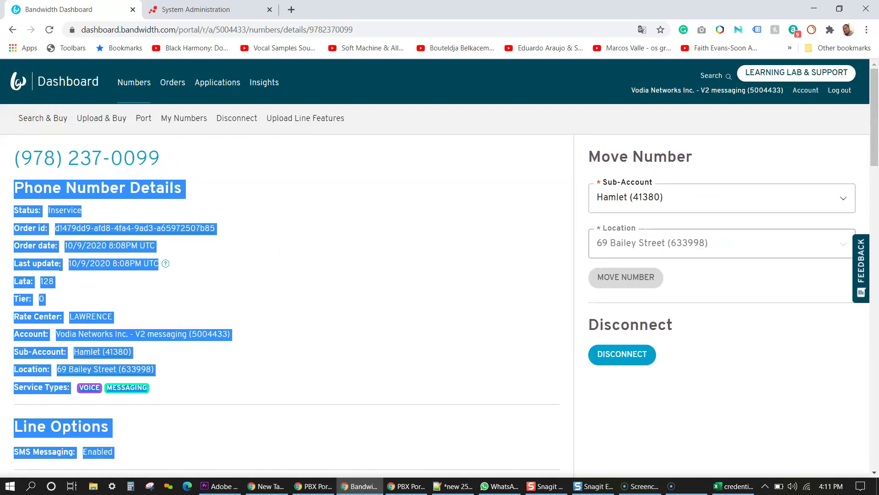
{"action": "triple_click", "coordinate": [11, 153]}
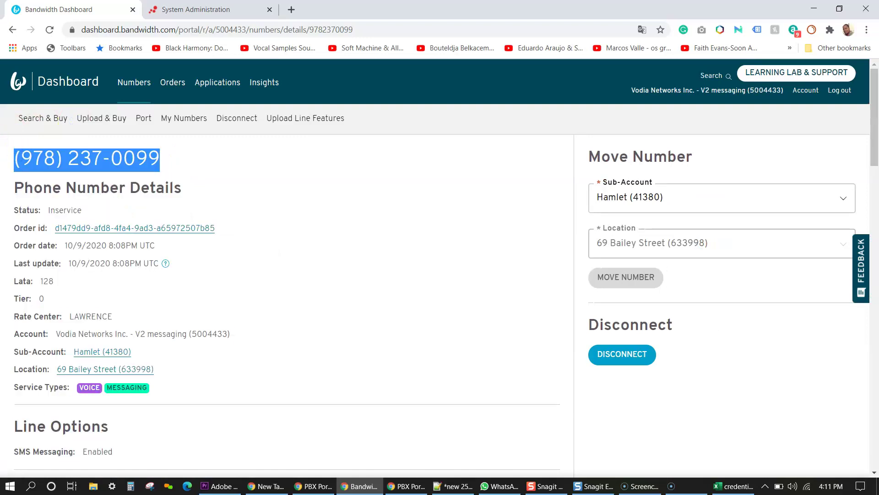
{"action": "left_click", "coordinate": [197, 10]}
{"action": "left_click", "coordinate": [538, 430]}
{"action": "key", "text": "ctrl+v"}
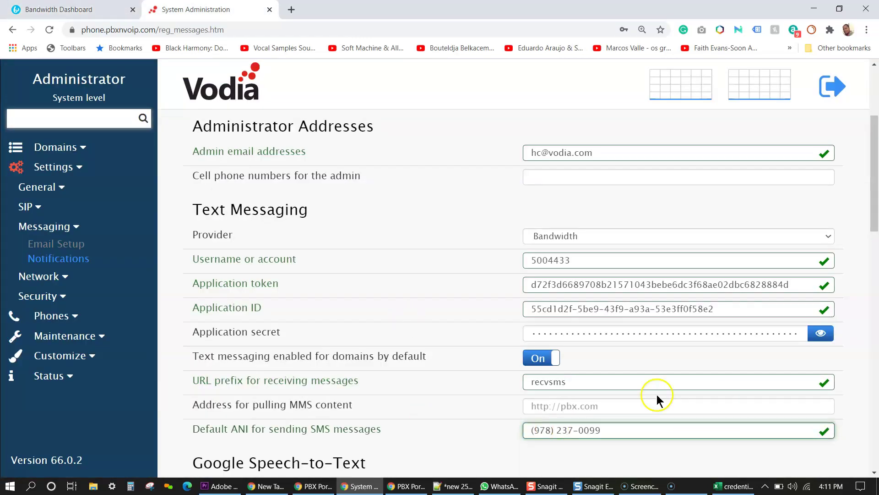
{"action": "left_click", "coordinate": [555, 429]}
{"action": "key", "text": "BackSpace"}
{"action": "key", "text": "BackSpace"}
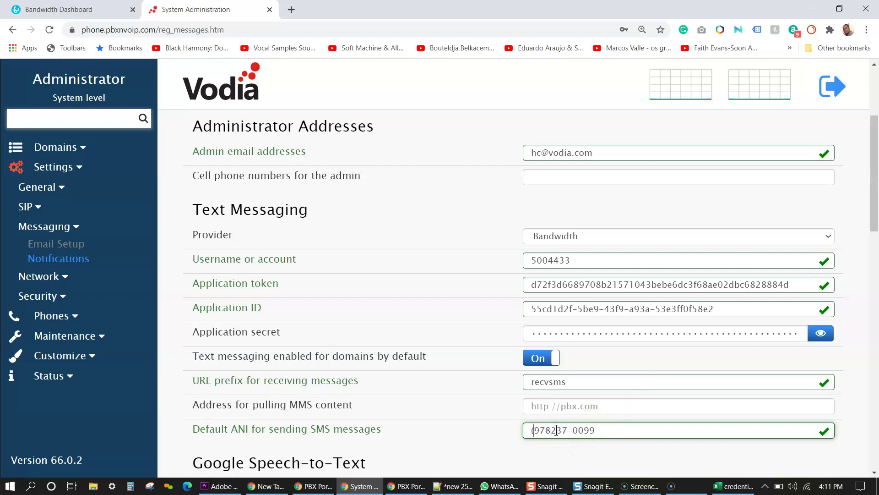
{"action": "key", "text": "BackSpace"}
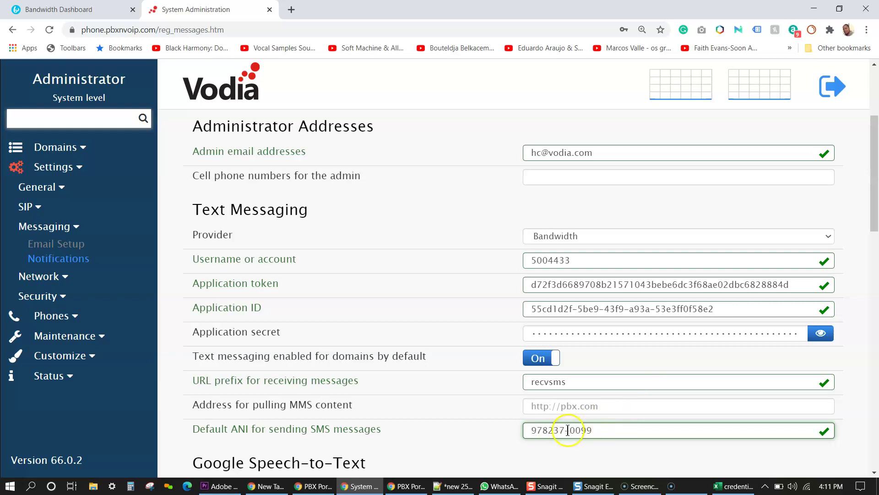
{"action": "left_click", "coordinate": [570, 429]}
{"action": "key", "text": "BackSpace"}
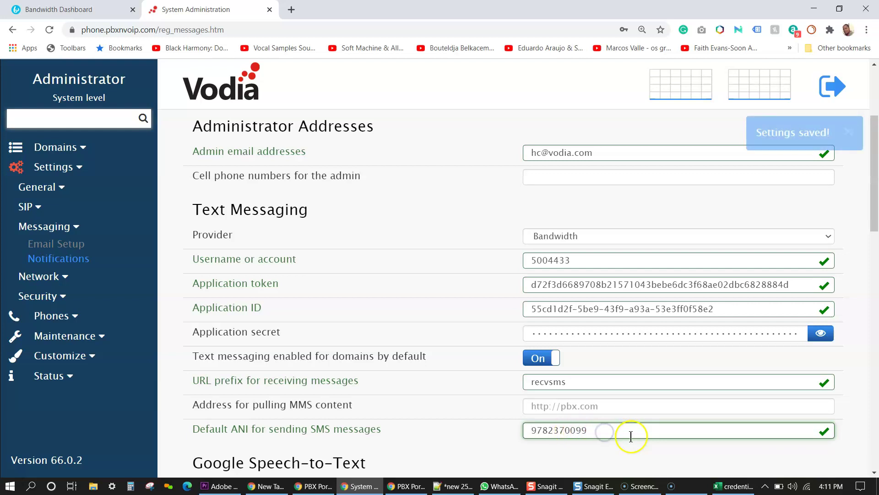
{"action": "left_click_drag", "start_coordinate": [873, 163], "coordinate": [873, 401]}
{"action": "left_click", "coordinate": [224, 395]}
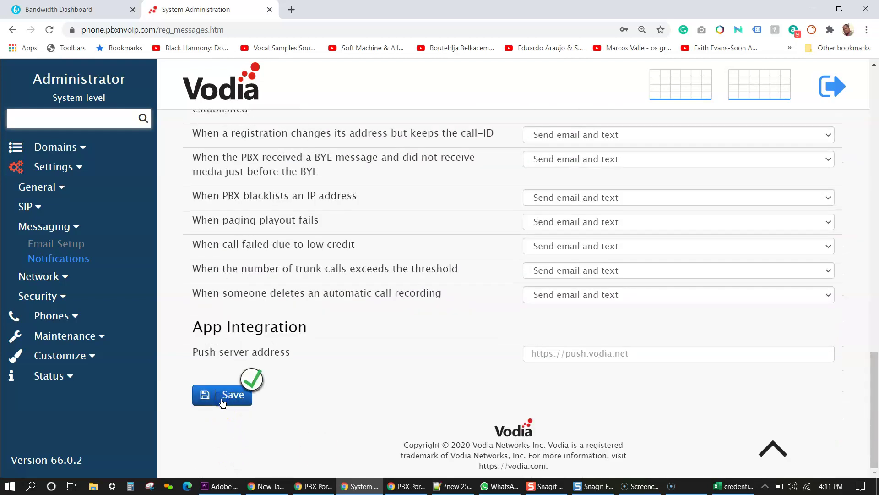
{"action": "left_click", "coordinate": [69, 9]}
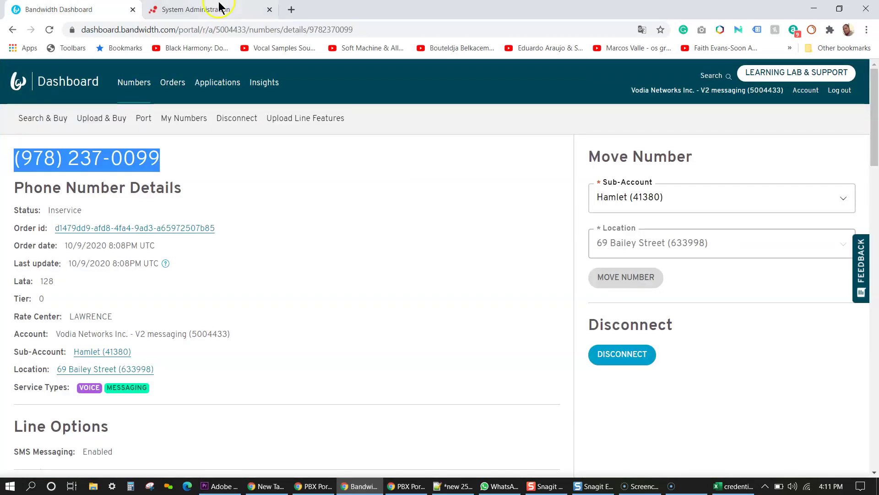
{"action": "left_click", "coordinate": [219, 82]}
{"action": "left_click", "coordinate": [95, 229]}
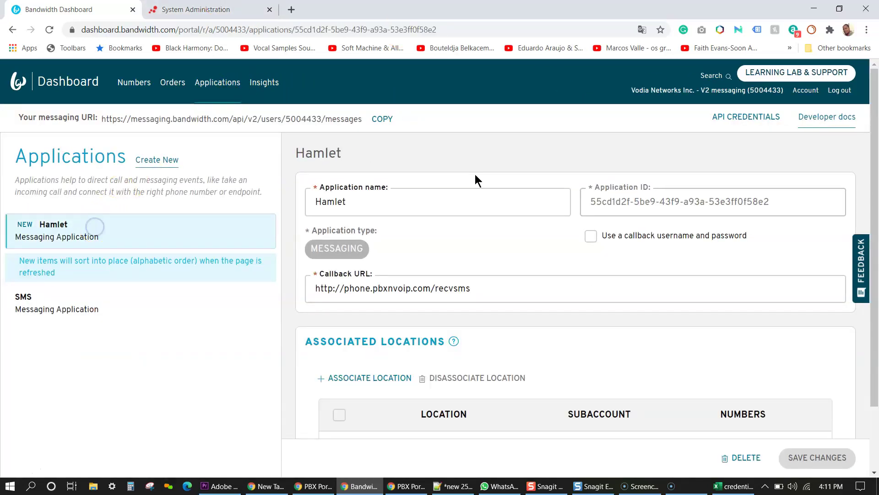
{"action": "scroll", "coordinate": [875, 323], "scroll_direction": "down", "scroll_amount": 2}
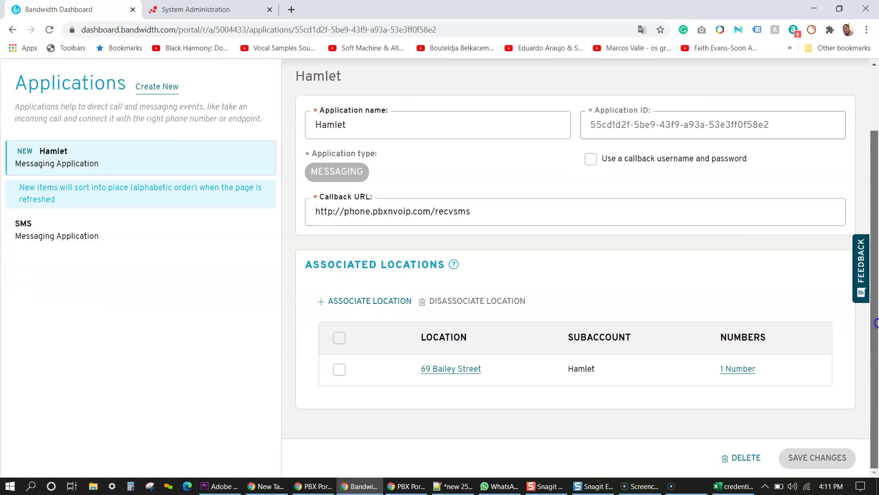
{"action": "scroll", "coordinate": [875, 320], "scroll_direction": "up", "scroll_amount": 2}
{"action": "left_click", "coordinate": [240, 10]}
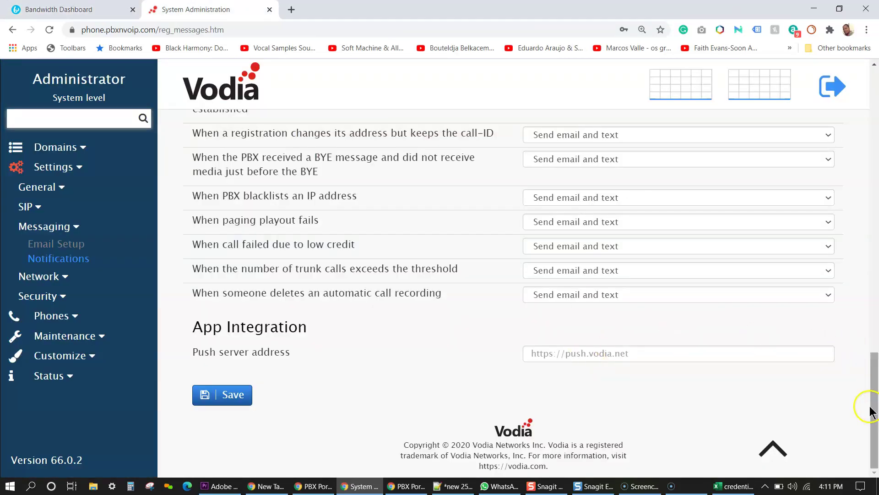
{"action": "left_click_drag", "start_coordinate": [872, 405], "coordinate": [856, 209]}
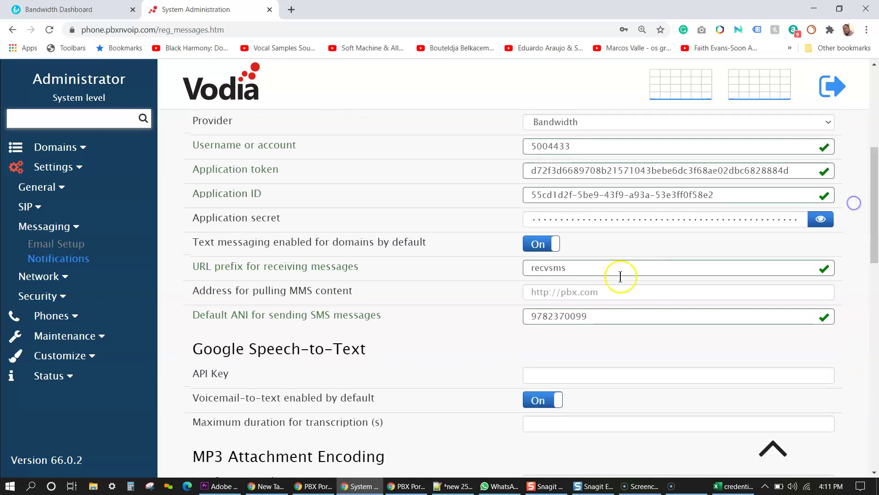
{"action": "left_click_drag", "start_coordinate": [588, 314], "coordinate": [464, 304]}
{"action": "key", "text": "ctrl+c"}
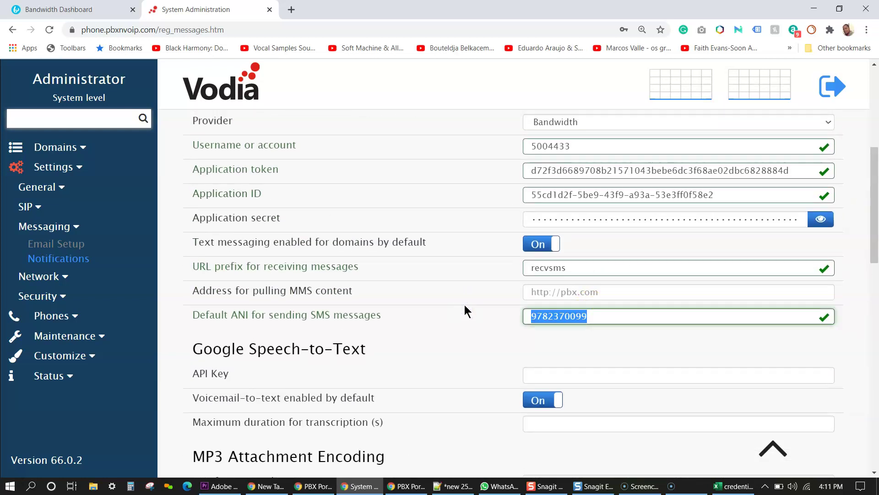
{"action": "left_click", "coordinate": [62, 145]}
{"action": "left_click", "coordinate": [53, 165]}
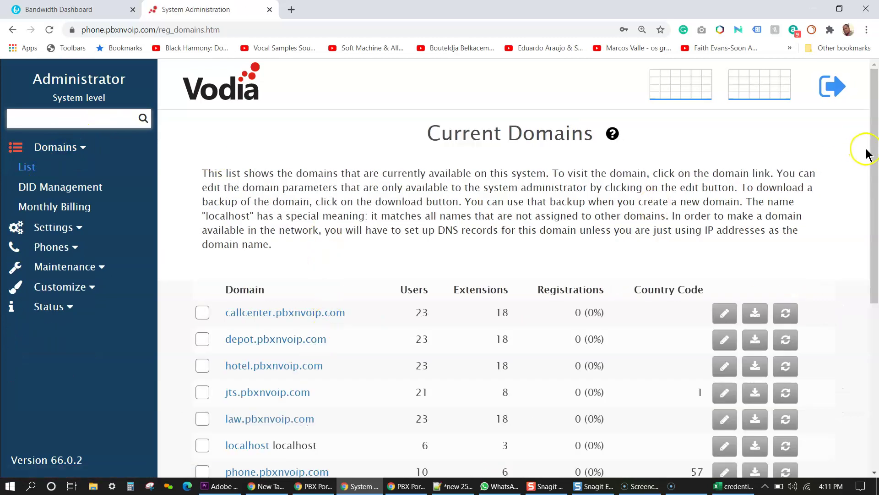
{"action": "left_click_drag", "start_coordinate": [870, 145], "coordinate": [875, 291]}
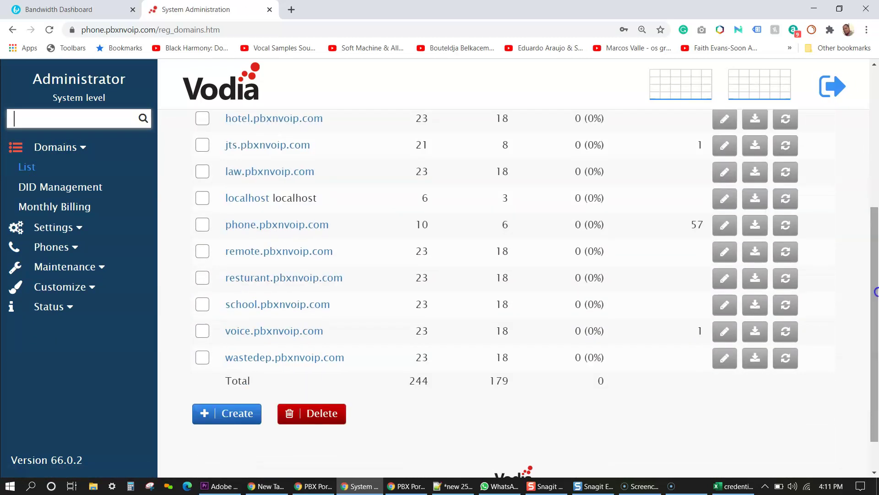
{"action": "left_click", "coordinate": [291, 337]}
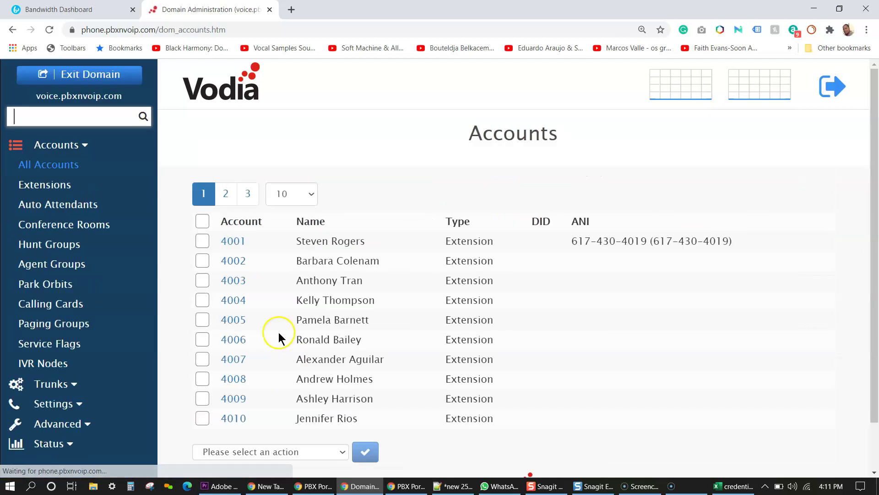
{"action": "left_click", "coordinate": [48, 185]}
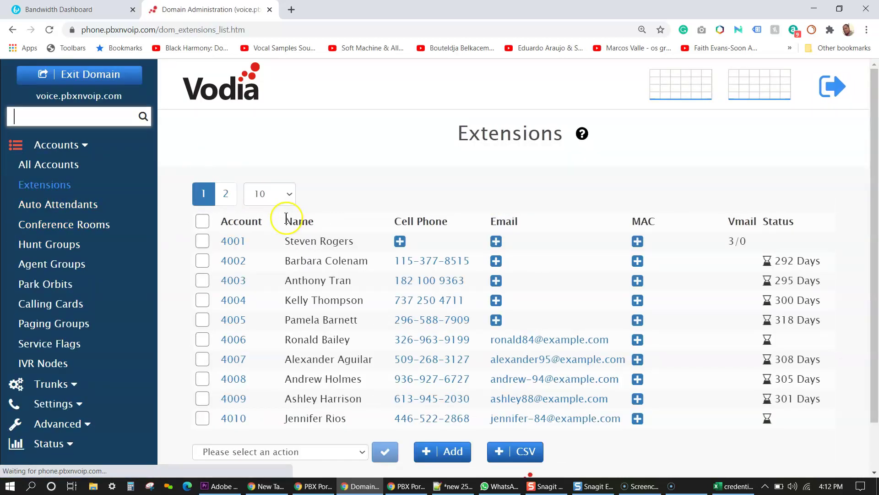
{"action": "left_click", "coordinate": [234, 319]}
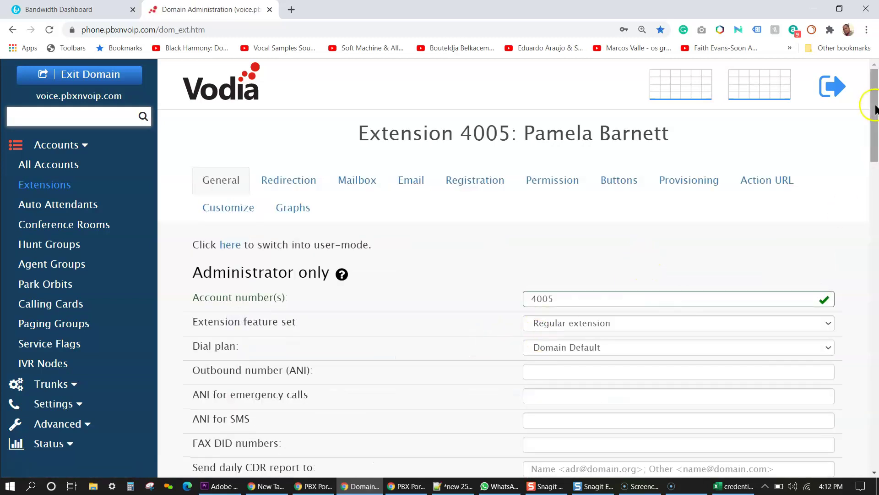
{"action": "left_click_drag", "start_coordinate": [875, 110], "coordinate": [876, 151]}
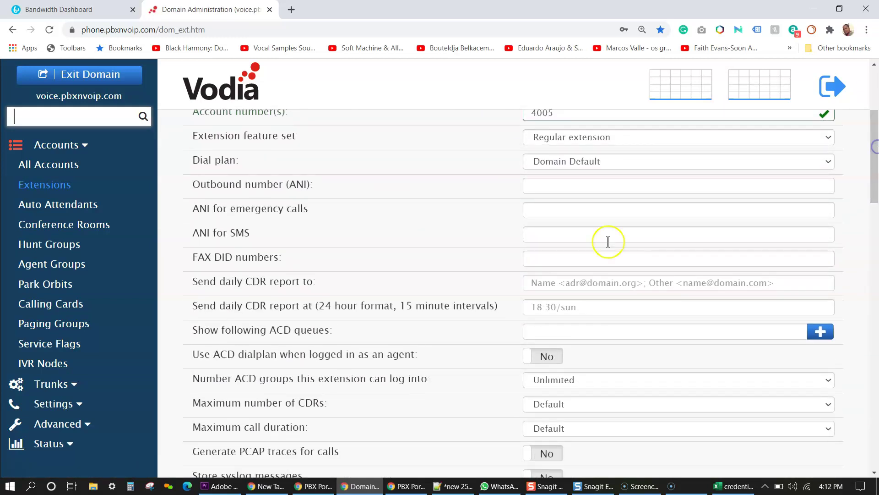
{"action": "left_click", "coordinate": [566, 236]}
{"action": "key", "text": "ctrl+v"}
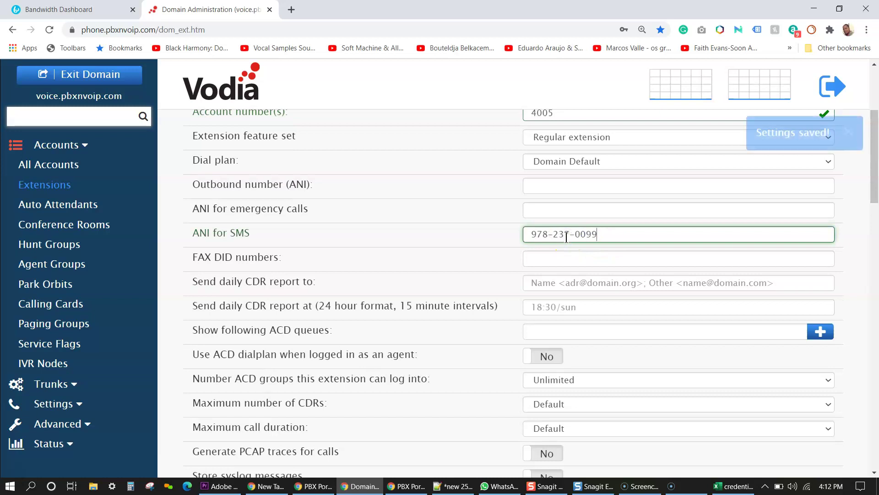
{"action": "left_click", "coordinate": [701, 238]}
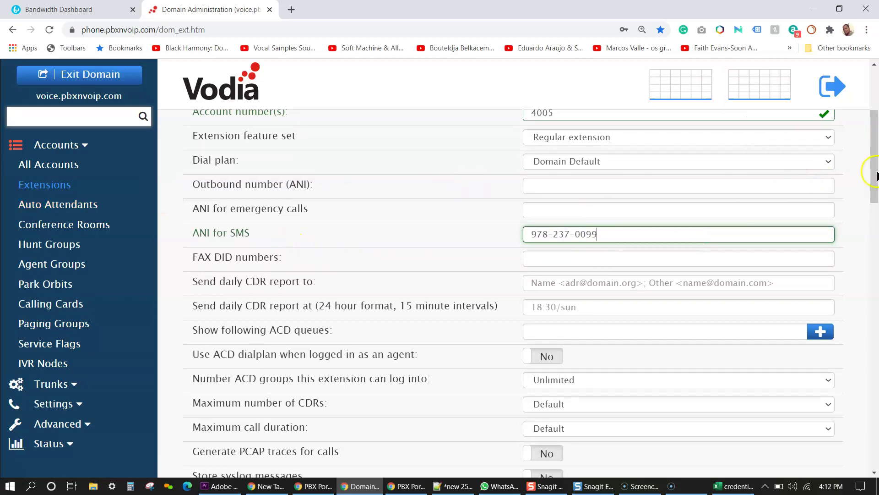
{"action": "left_click_drag", "start_coordinate": [873, 198], "coordinate": [865, 102]}
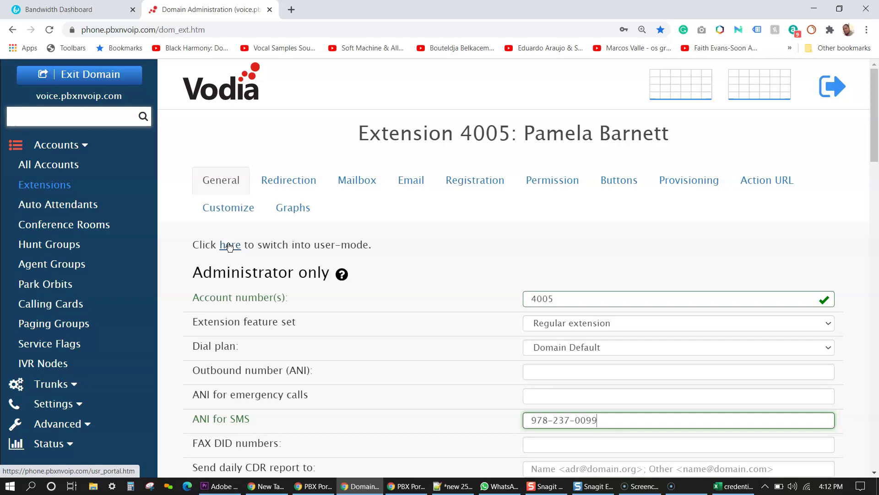
{"action": "left_click", "coordinate": [230, 246]}
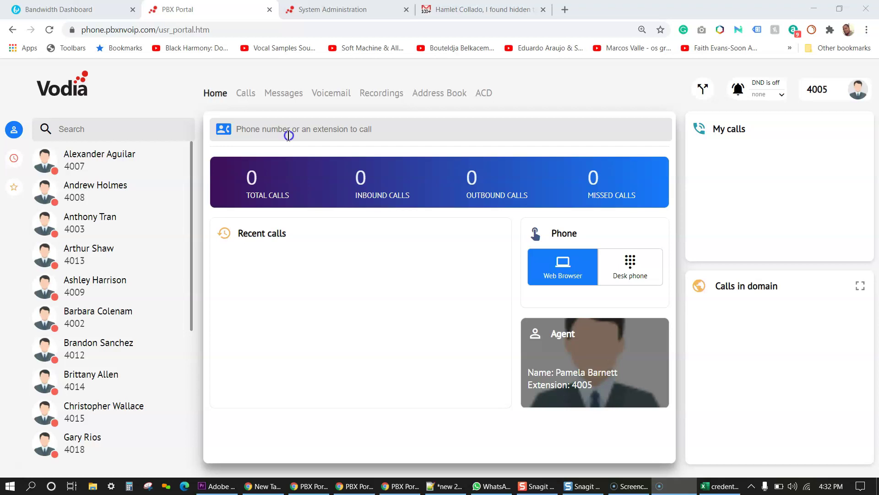
{"action": "left_click", "coordinate": [289, 136]}
{"action": "type", "text": "78142"}
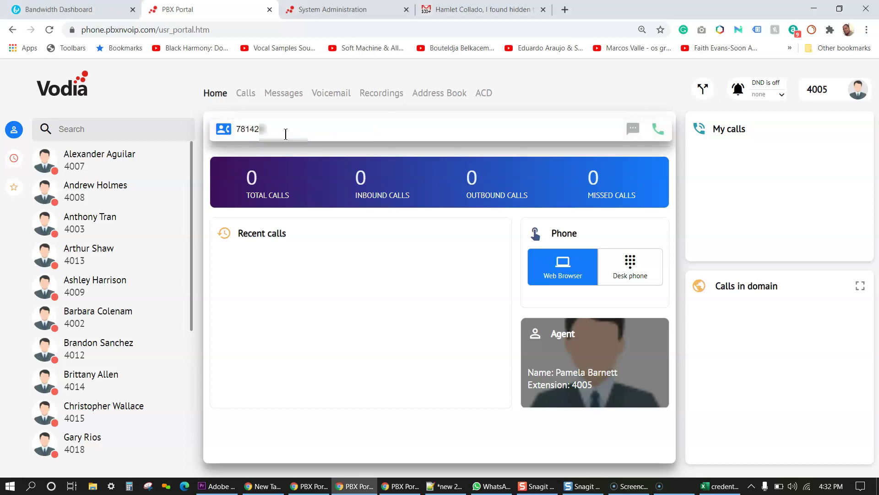
{"action": "type", "text": "000"}
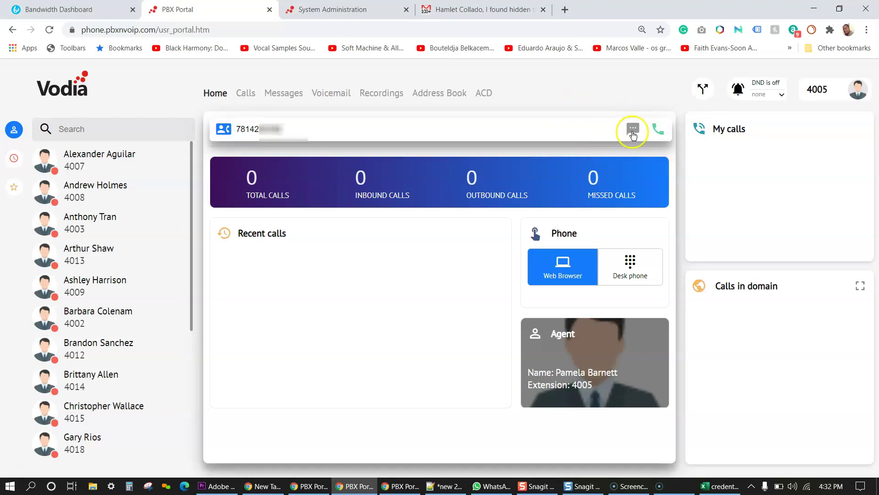
{"action": "left_click", "coordinate": [634, 129]}
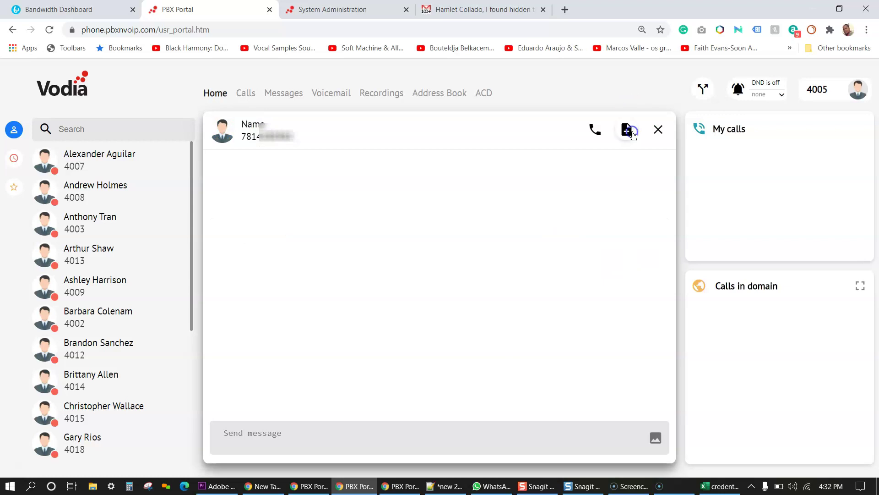
Step: Send the texts 'Hi, how are you test sms' and 'That's great' in the chat
{"action": "left_click", "coordinate": [315, 435]}
{"action": "mouse_move", "coordinate": [362, 486]}
{"action": "type", "text": "Hi, how are"}
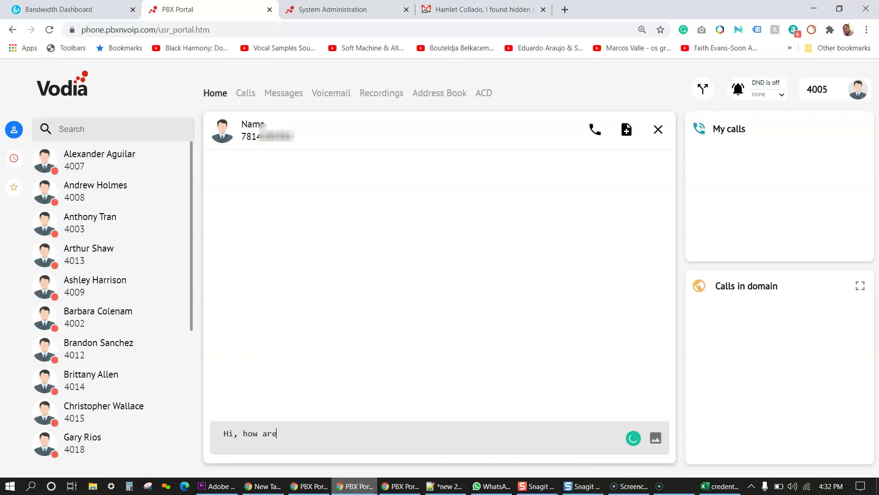
{"action": "type", "text": " you test sms"}
{"action": "key", "text": "Return"}
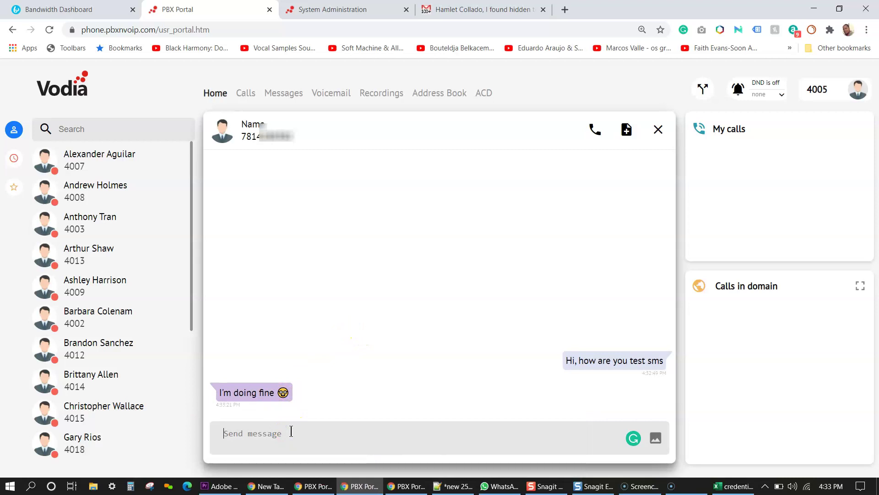
{"action": "type", "text": "That's great!"}
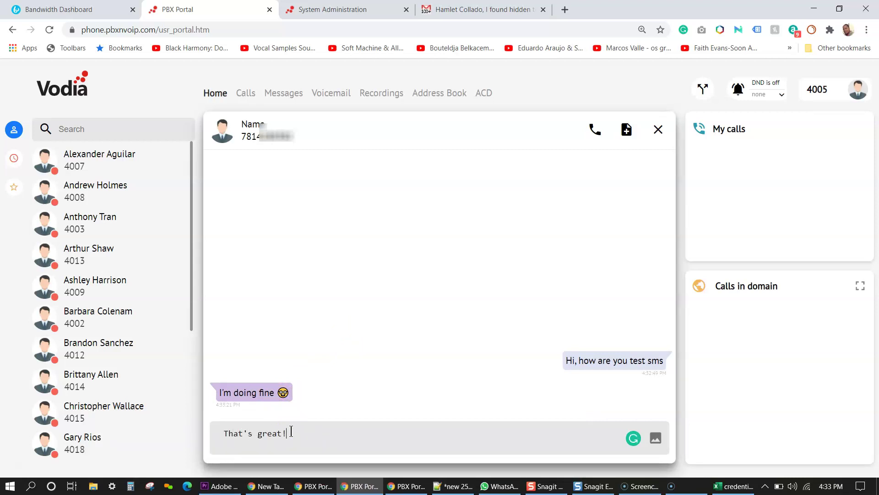
{"action": "key", "text": "Return"}
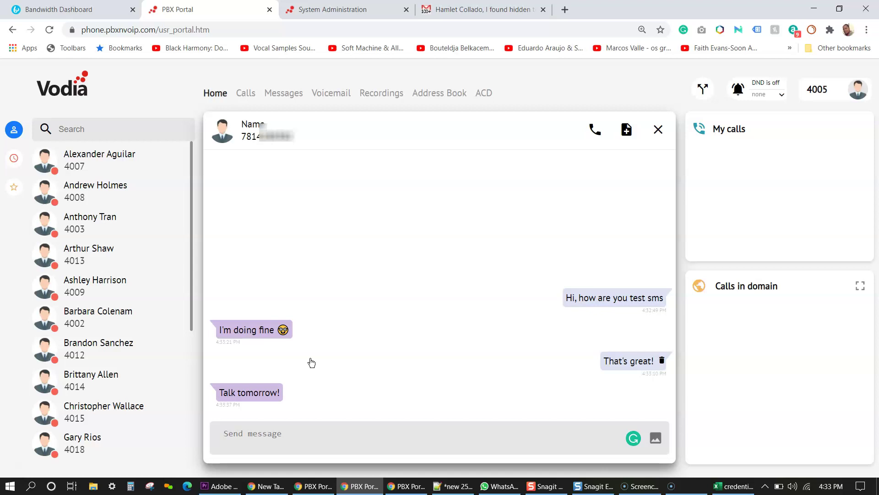
Step: Send the test message 'jfdgklhghl' in the chat
{"action": "left_click", "coordinate": [273, 446]}
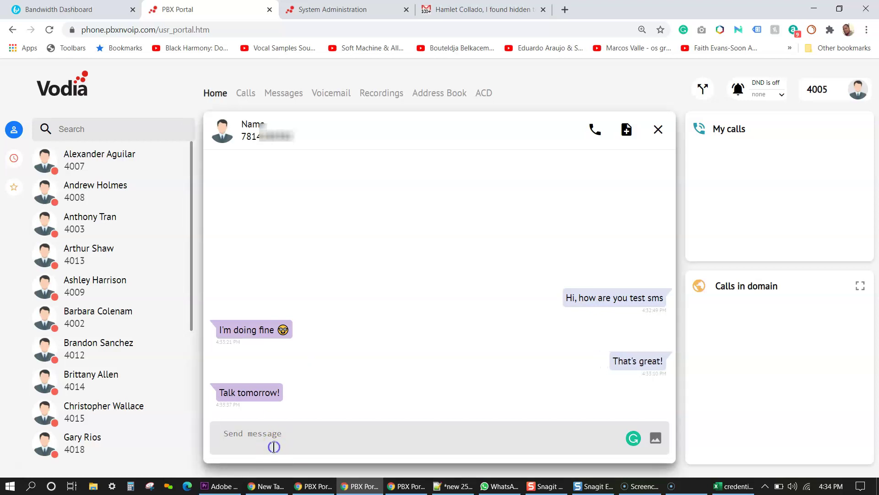
{"action": "type", "text": "jfdgklhghl"}
{"action": "key", "text": "Return"}
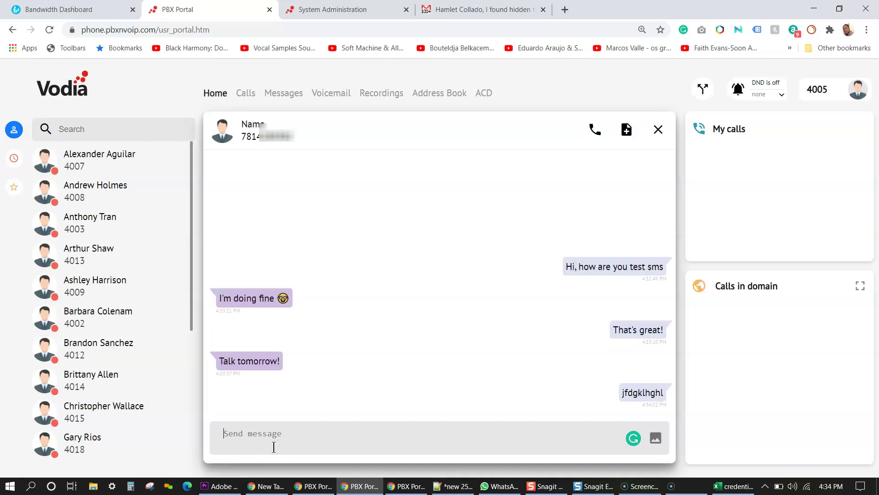